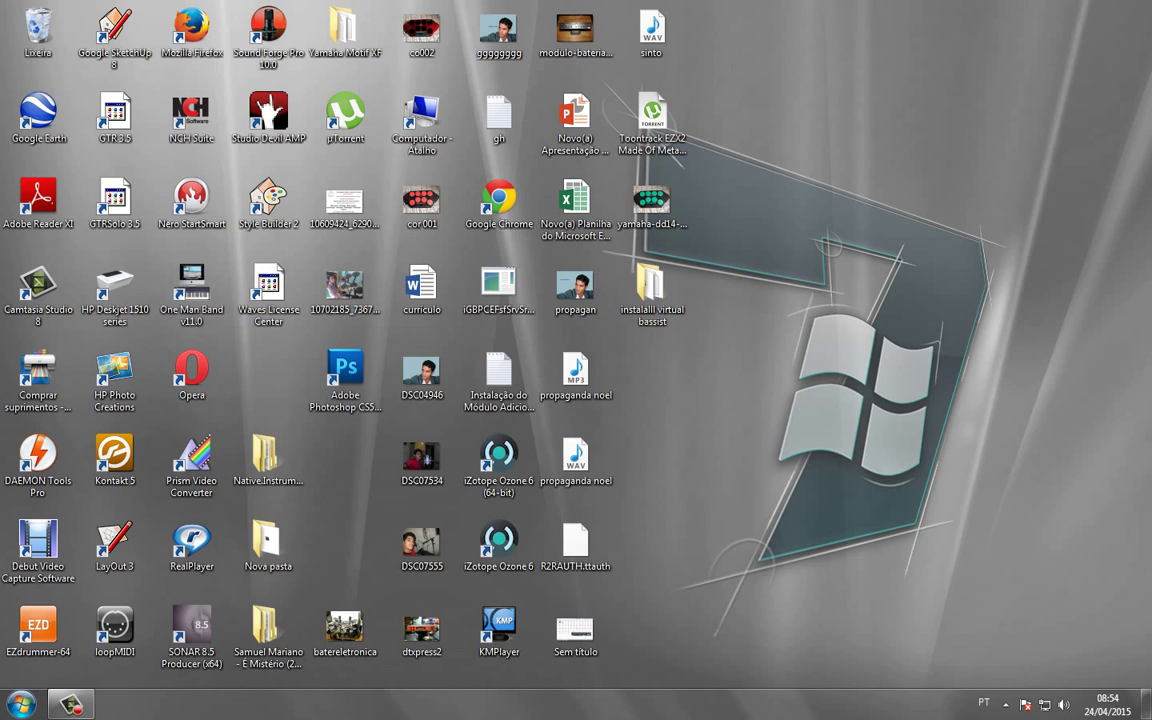
- Refresh the desktop and open the Steinberg.Virtual.Bassist folder on the ARQUIVOS (G:) drive
{"action": "right_click", "coordinate": [780, 272]}
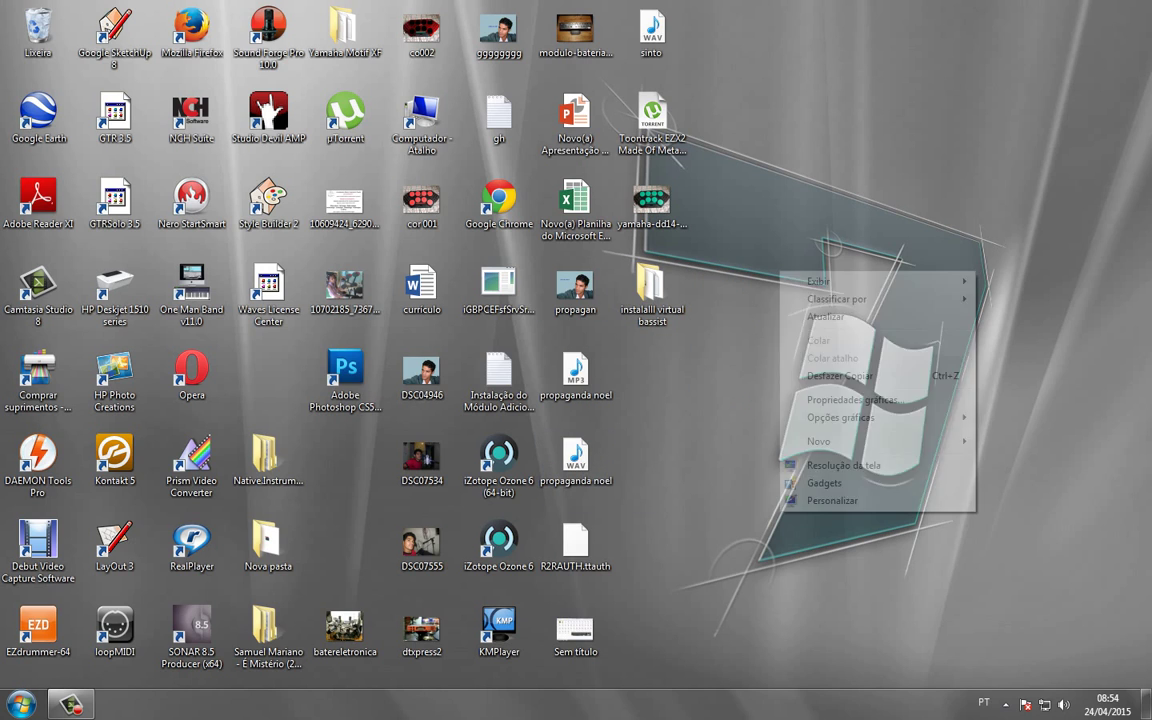
{"action": "left_click", "coordinate": [830, 316]}
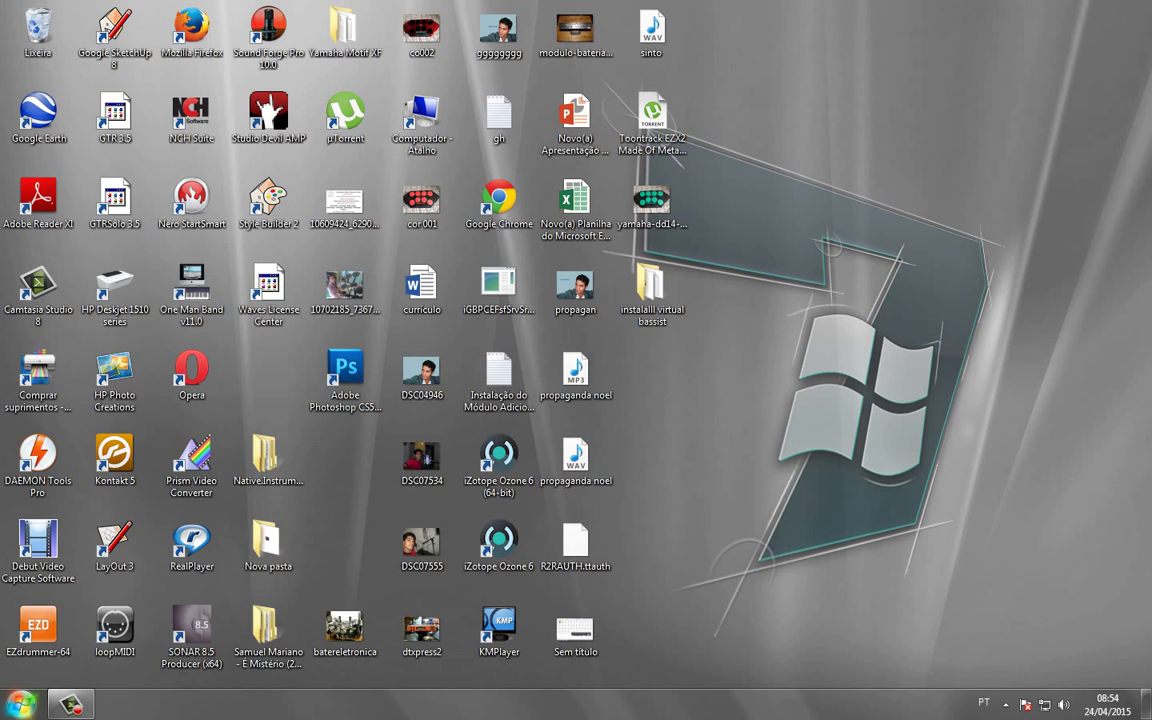
{"action": "left_click", "coordinate": [20, 704]}
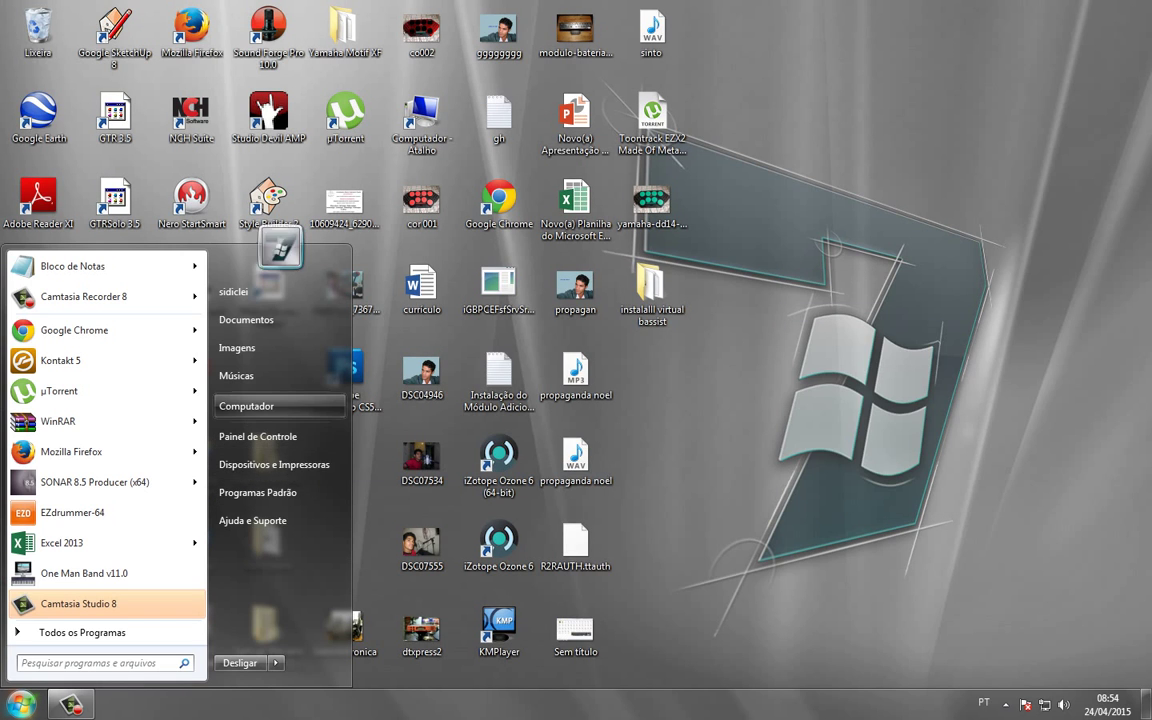
{"action": "left_click", "coordinate": [248, 406]}
{"action": "double_click", "coordinate": [760, 289]}
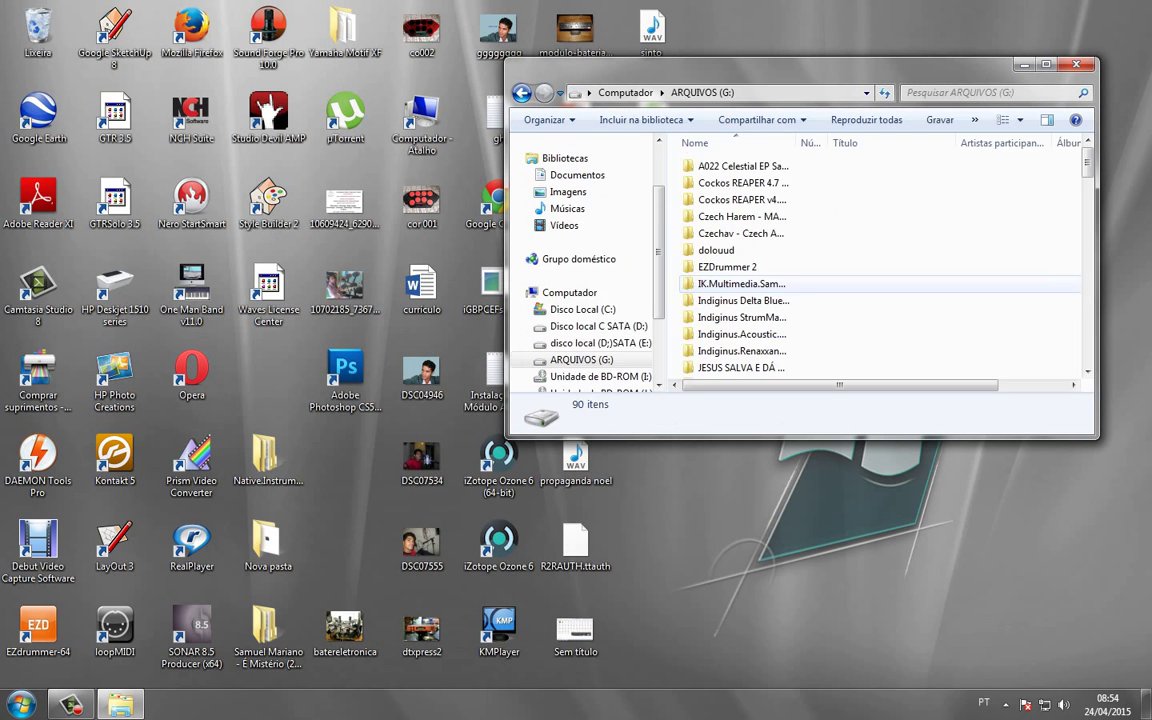
{"action": "scroll", "coordinate": [880, 265], "scroll_direction": "down", "scroll_amount": 19}
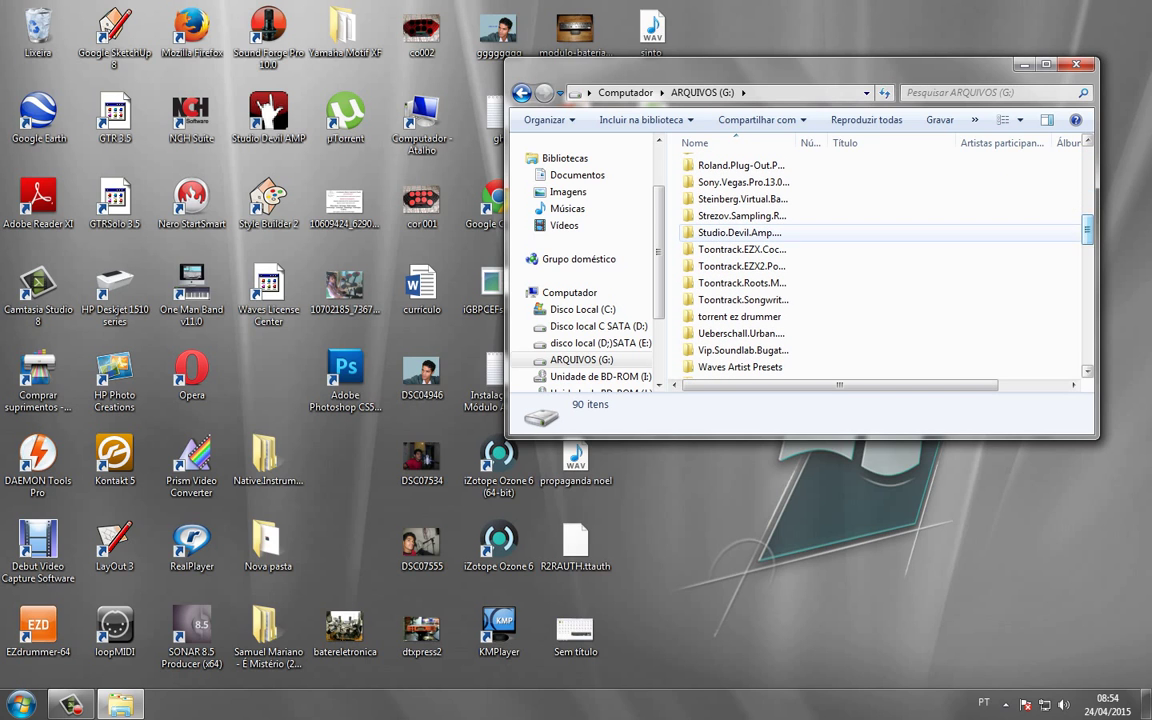
{"action": "double_click", "coordinate": [765, 200]}
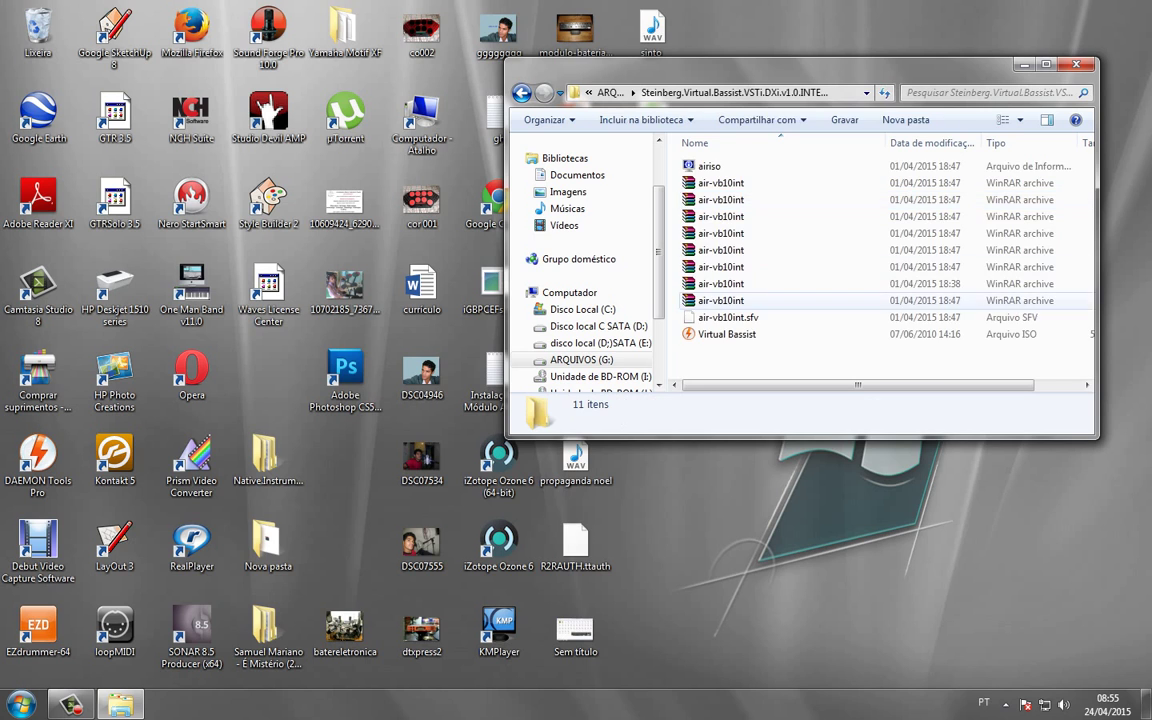
- Mount the Virtual Bassist ISO with DAEMON Tools Pro and open the mounted disc to show its files
{"action": "left_click", "coordinate": [727, 334]}
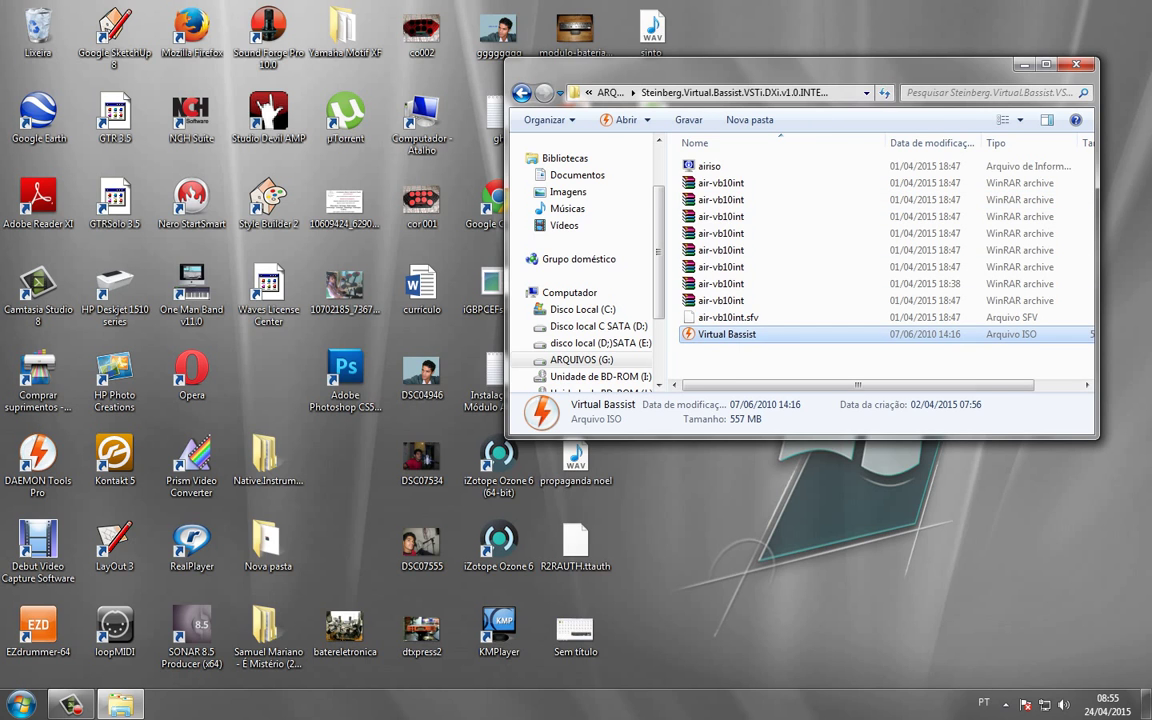
{"action": "right_click", "coordinate": [740, 334]}
{"action": "mouse_move", "coordinate": [800, 363]}
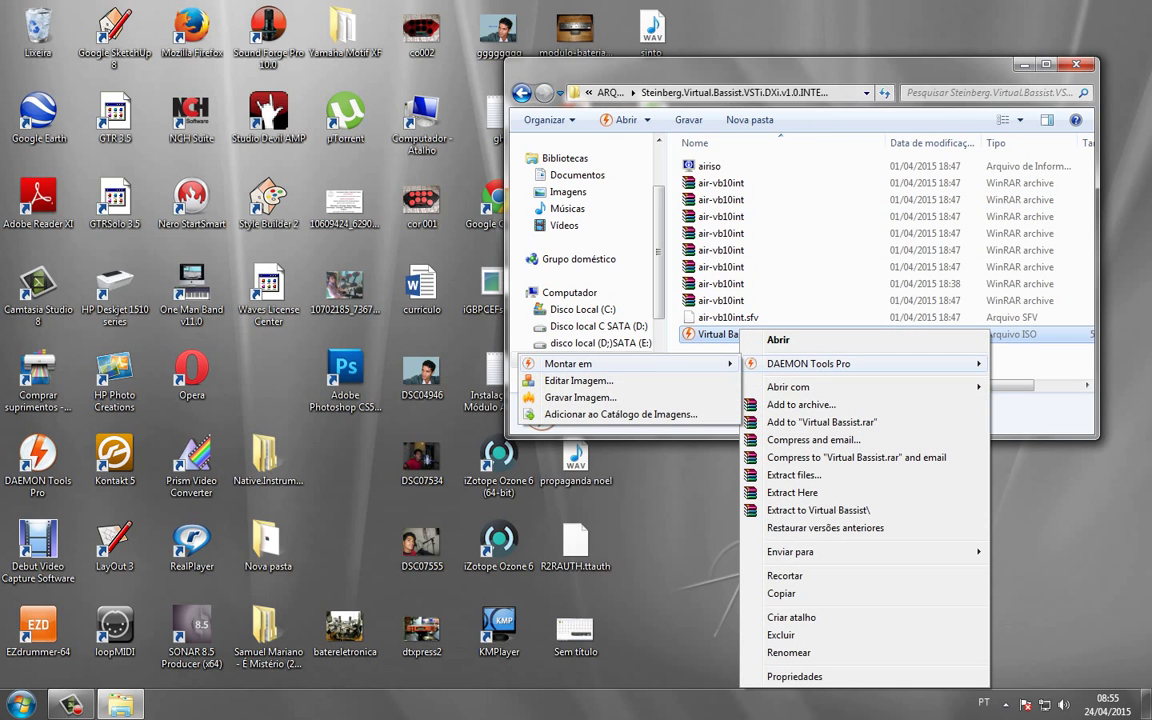
{"action": "mouse_move", "coordinate": [600, 363]}
{"action": "left_click", "coordinate": [792, 364]}
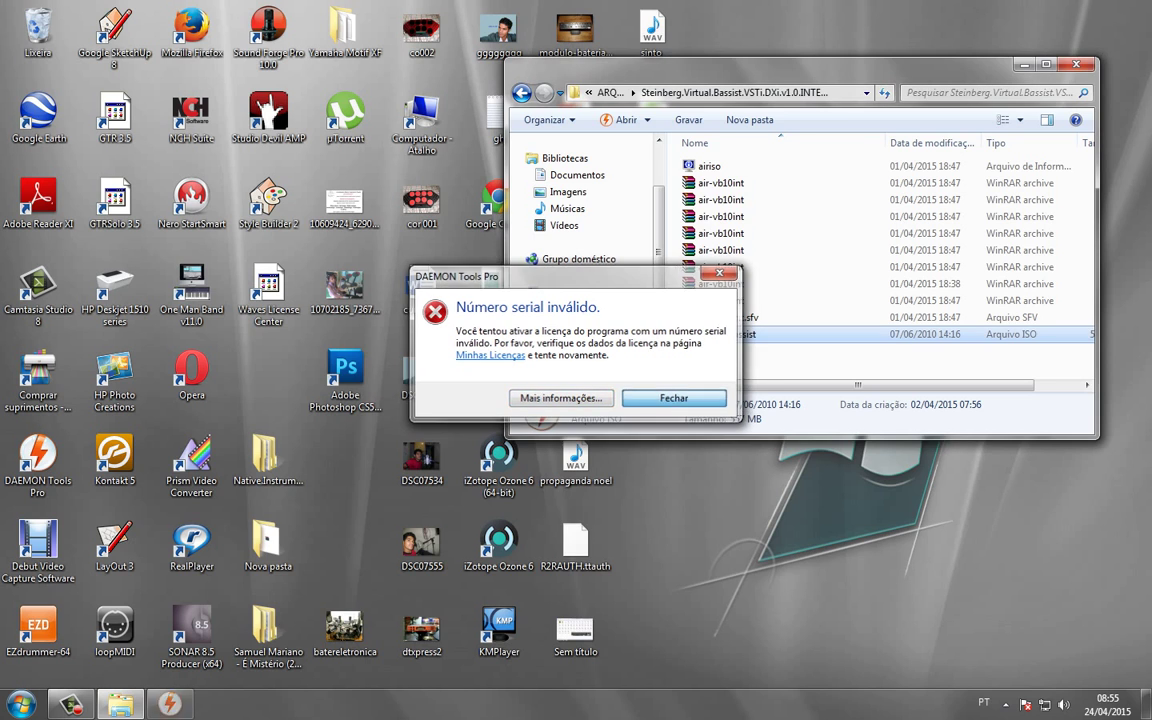
{"action": "left_click", "coordinate": [674, 398]}
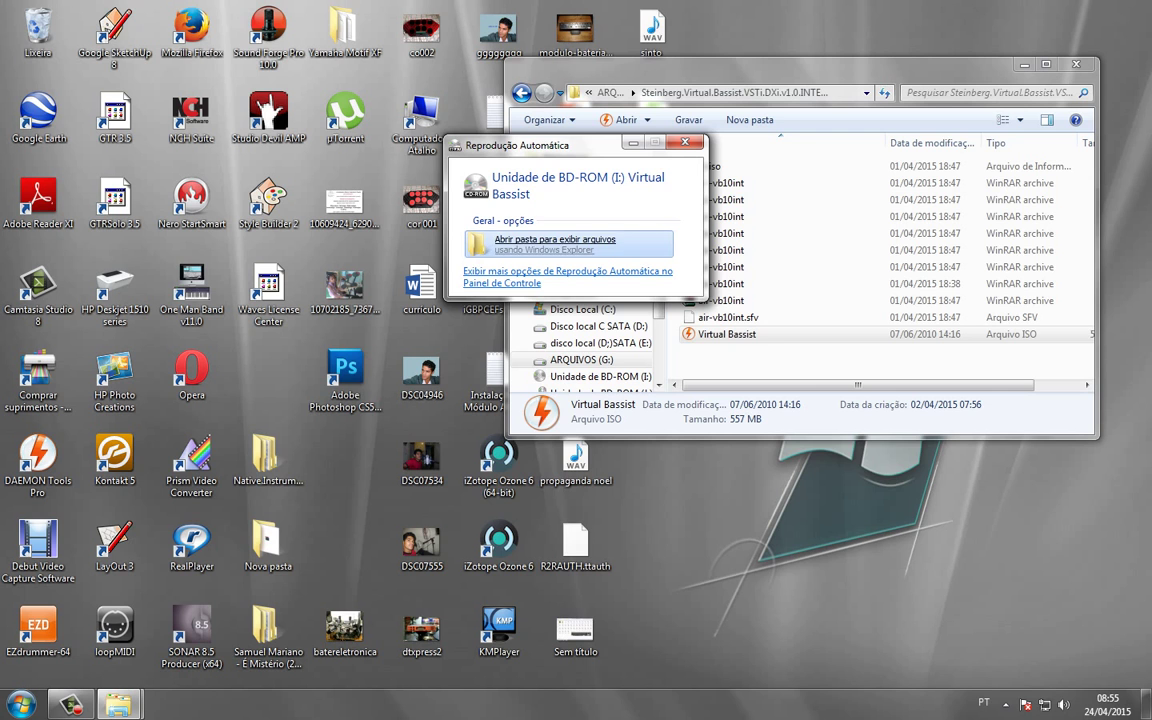
{"action": "left_click", "coordinate": [568, 244]}
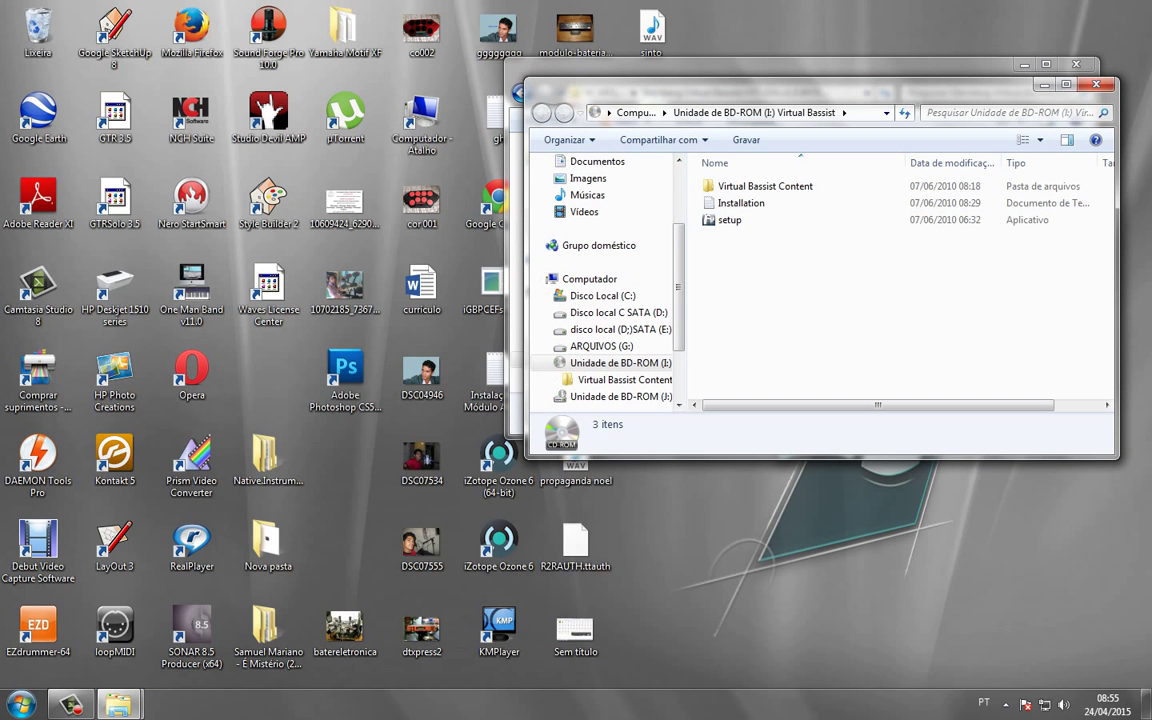
- Copy the Virtual Bassist Content folder, Installation and setup from the mounted disc, closing both folder windows
{"action": "left_click_drag", "start_coordinate": [750, 85], "coordinate": [350, 186]}
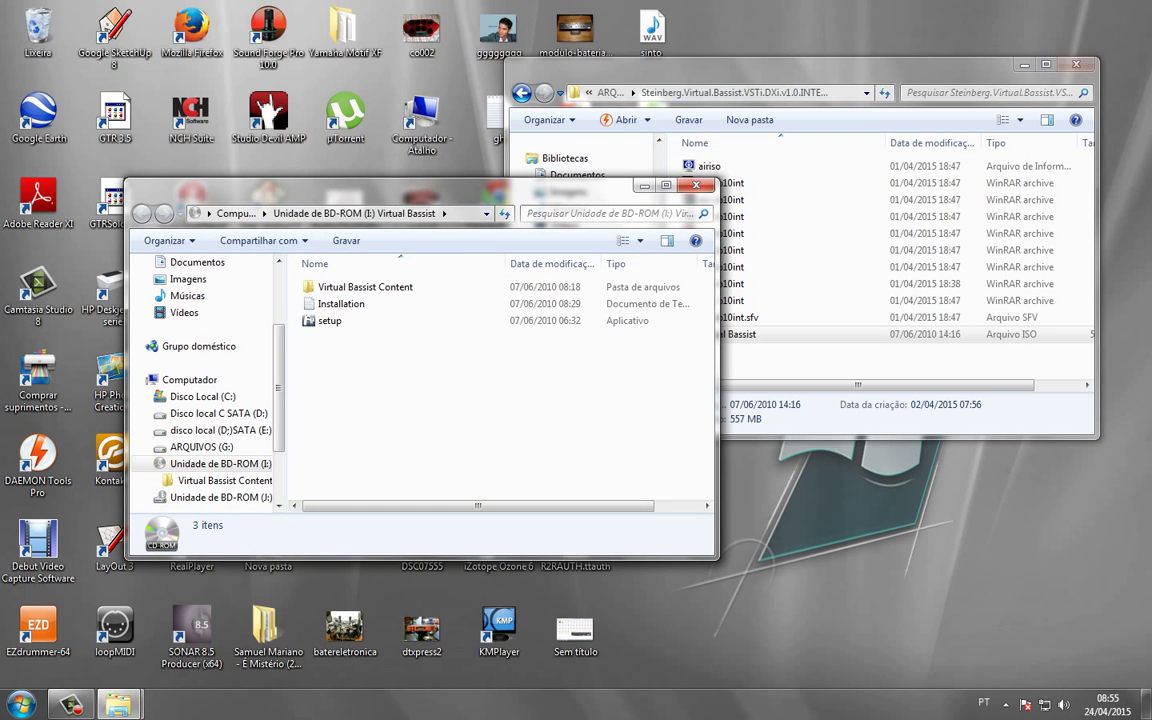
{"action": "left_click", "coordinate": [1076, 64]}
{"action": "left_click_drag", "start_coordinate": [385, 396], "coordinate": [299, 276]}
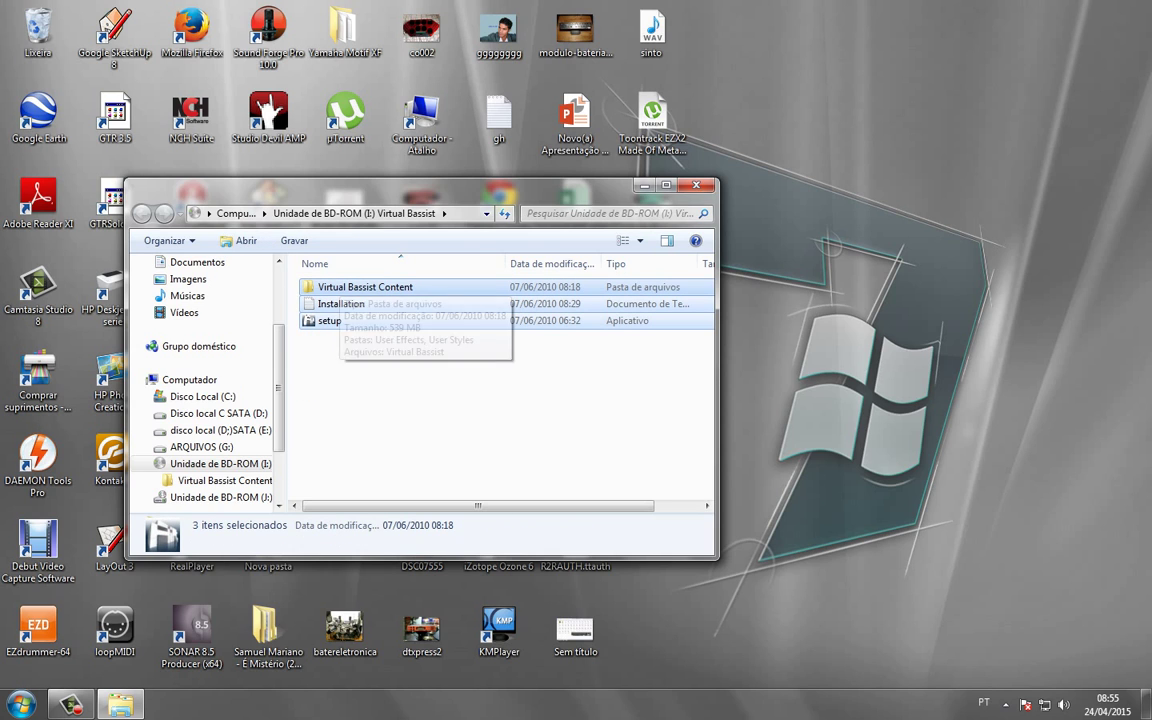
{"action": "right_click", "coordinate": [340, 287]}
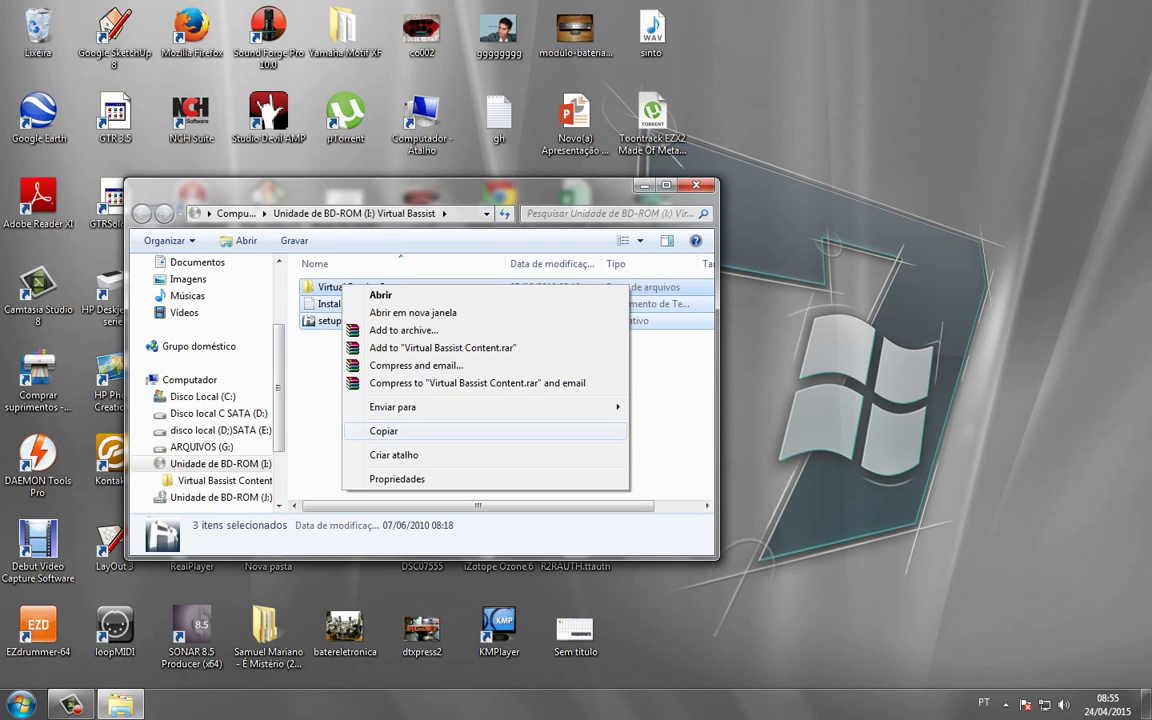
{"action": "left_click", "coordinate": [384, 431]}
{"action": "left_click_drag", "start_coordinate": [405, 188], "coordinate": [347, 270]}
{"action": "left_click", "coordinate": [638, 267]}
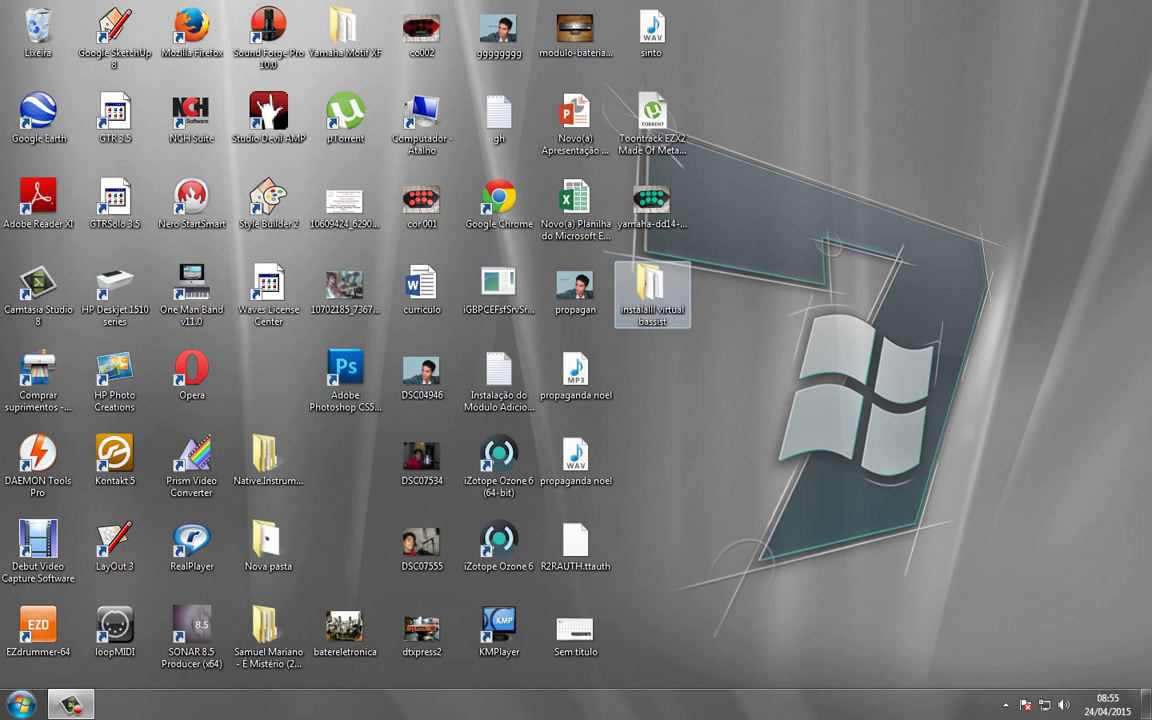
- Open the desktop folder "instalalll virtual bassist" and check the installer files inside it
{"action": "double_click", "coordinate": [652, 295]}
{"action": "double_click", "coordinate": [650, 290]}
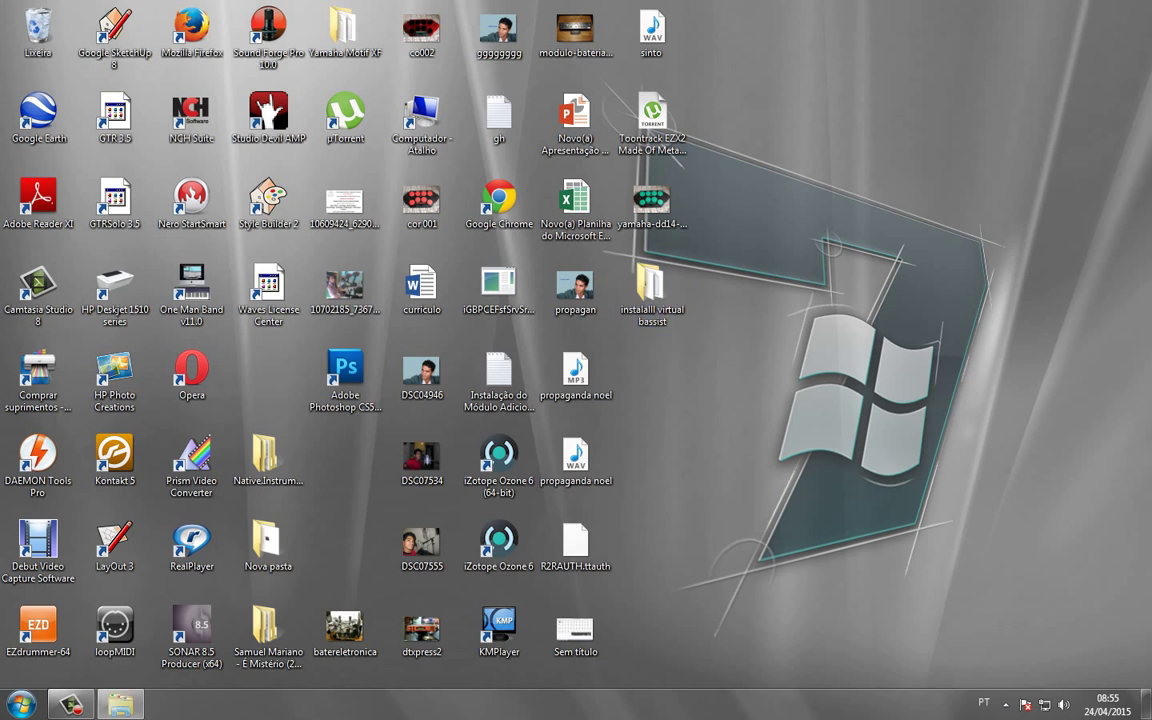
{"action": "left_click_drag", "start_coordinate": [395, 266], "coordinate": [628, 124]}
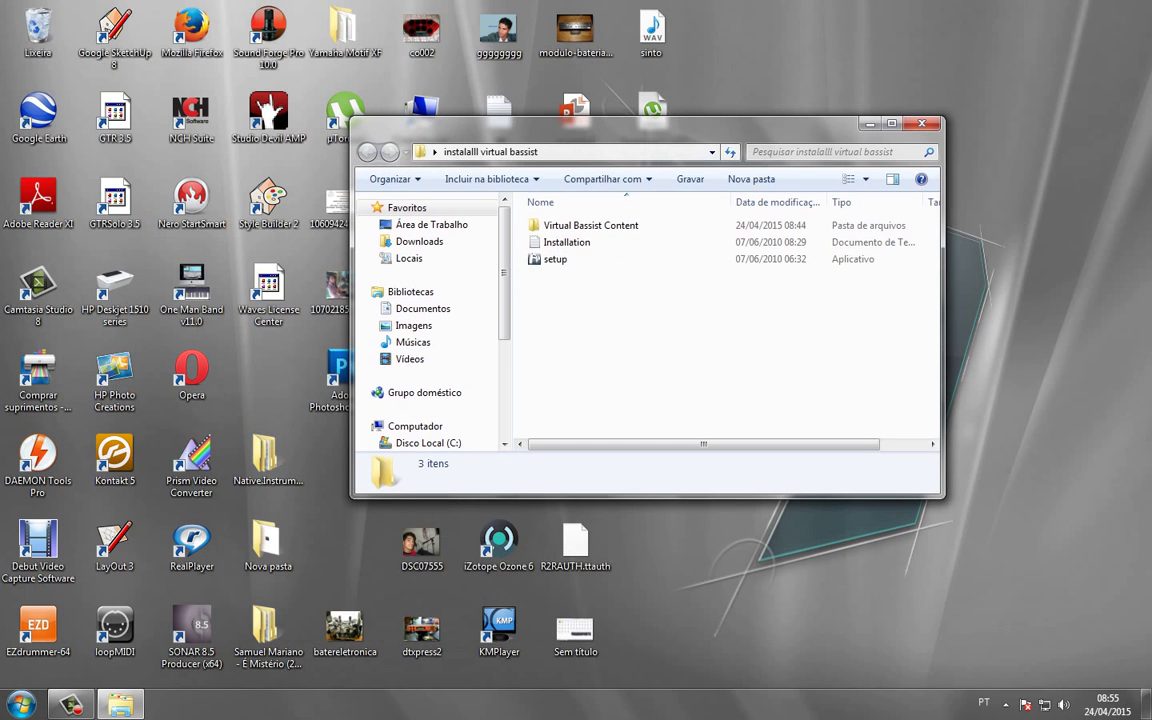
{"action": "left_click_drag", "start_coordinate": [586, 290], "coordinate": [540, 220]}
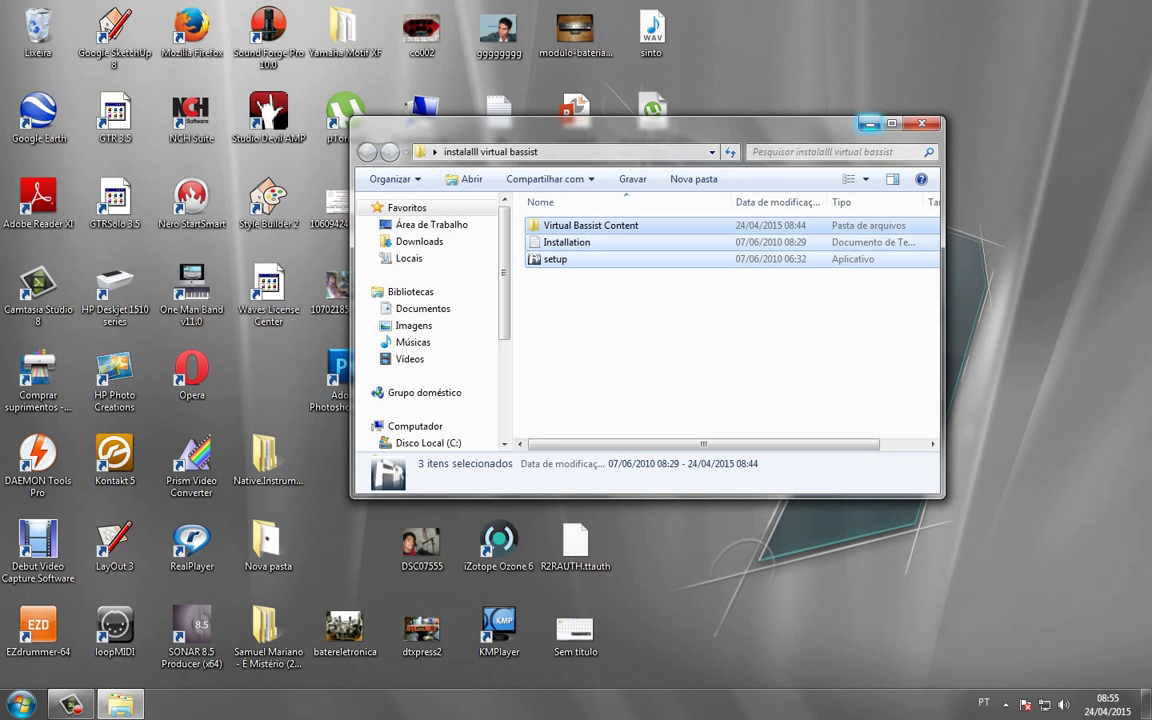
{"action": "left_click", "coordinate": [640, 335]}
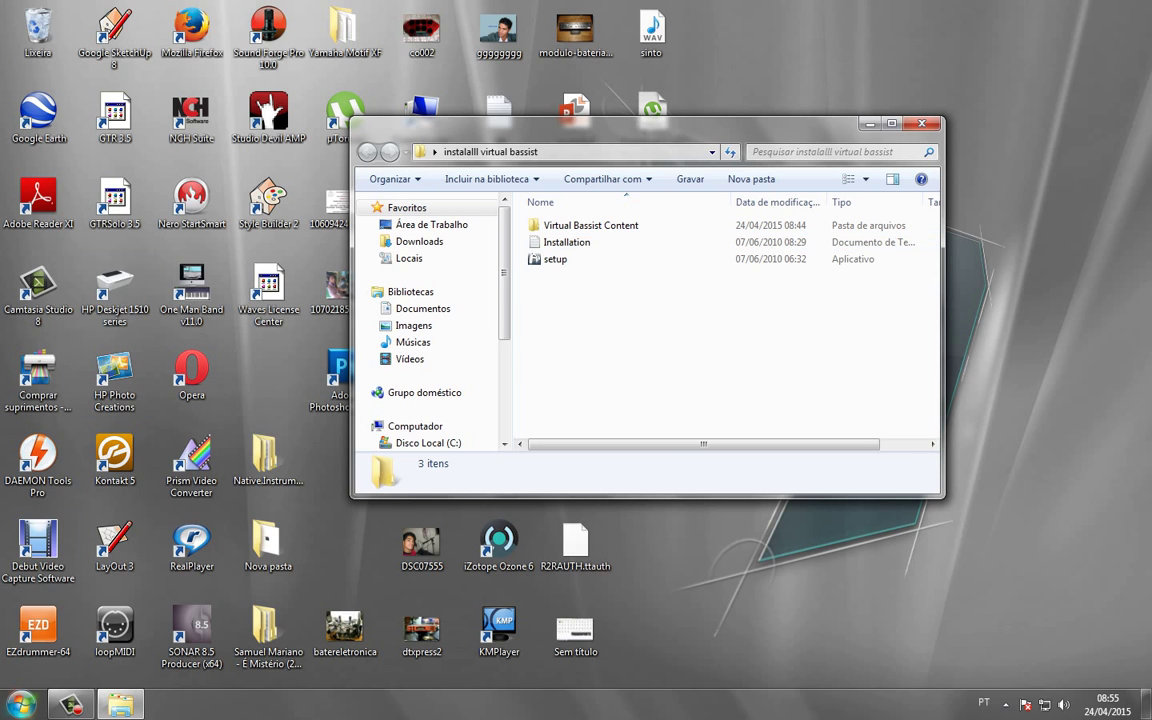
- Eject the Virtual Bassist image from the BD-ROM drive (I:) and close the Computer window
{"action": "left_click", "coordinate": [22, 705]}
{"action": "left_click", "coordinate": [246, 406]}
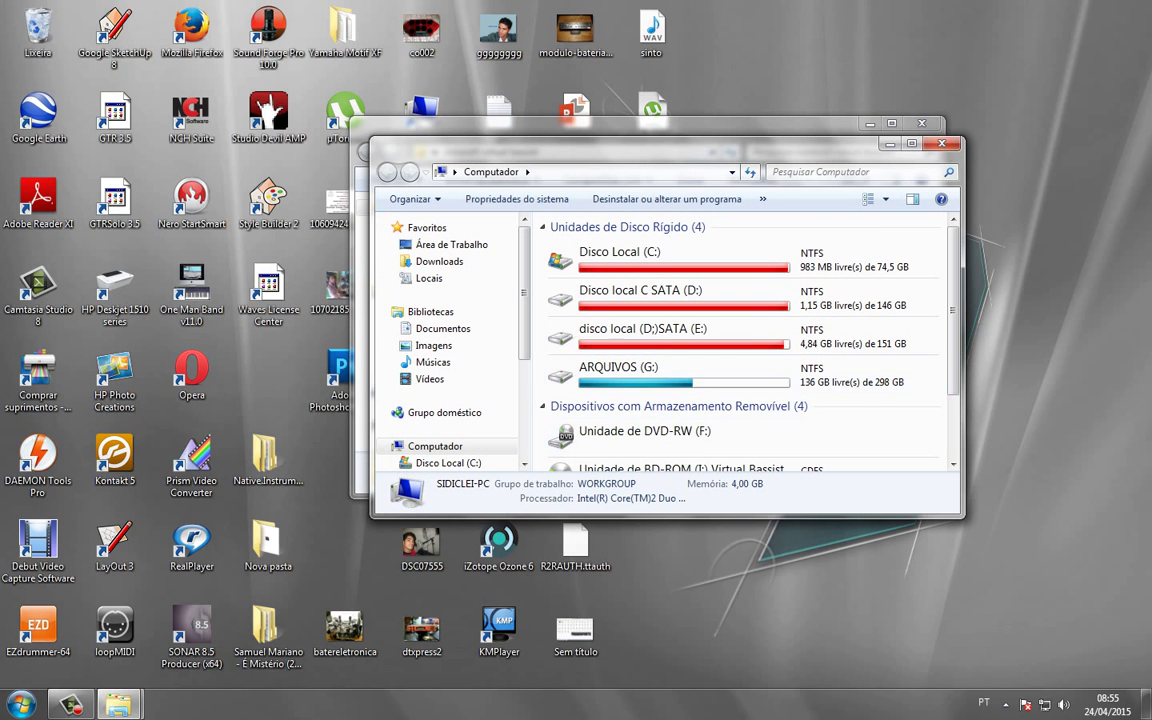
{"action": "scroll", "coordinate": [580, 350], "scroll_direction": "down", "scroll_amount": 2}
{"action": "right_click", "coordinate": [683, 367]}
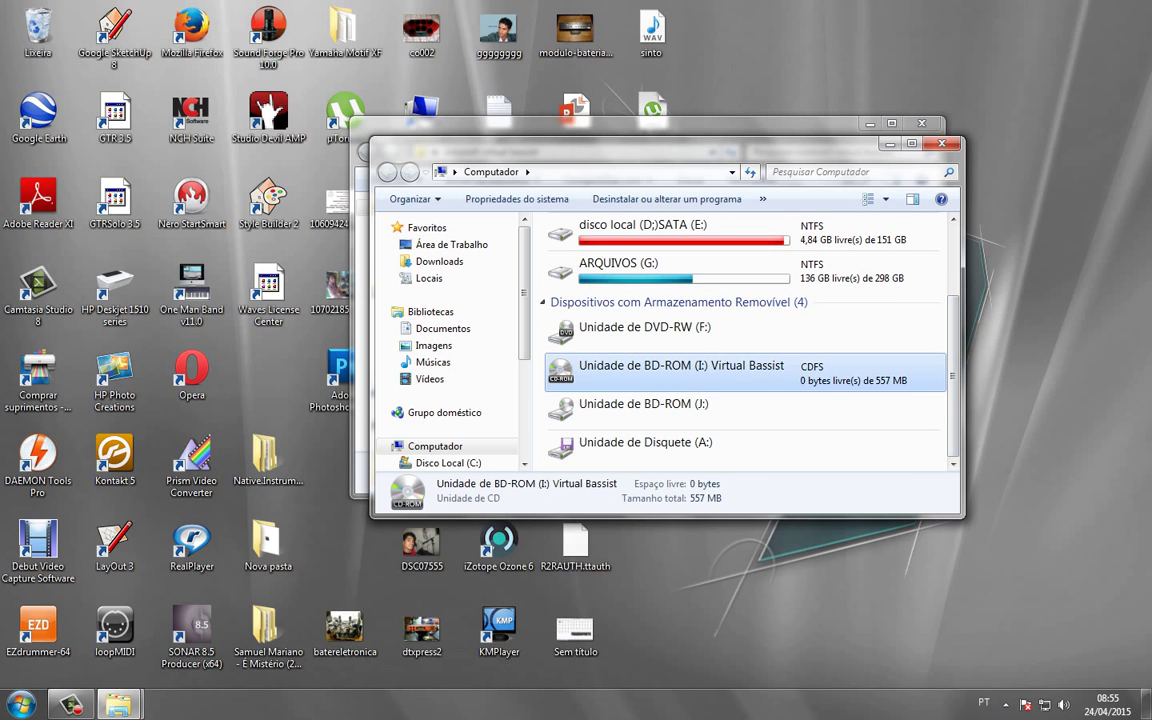
{"action": "left_click", "coordinate": [722, 538]}
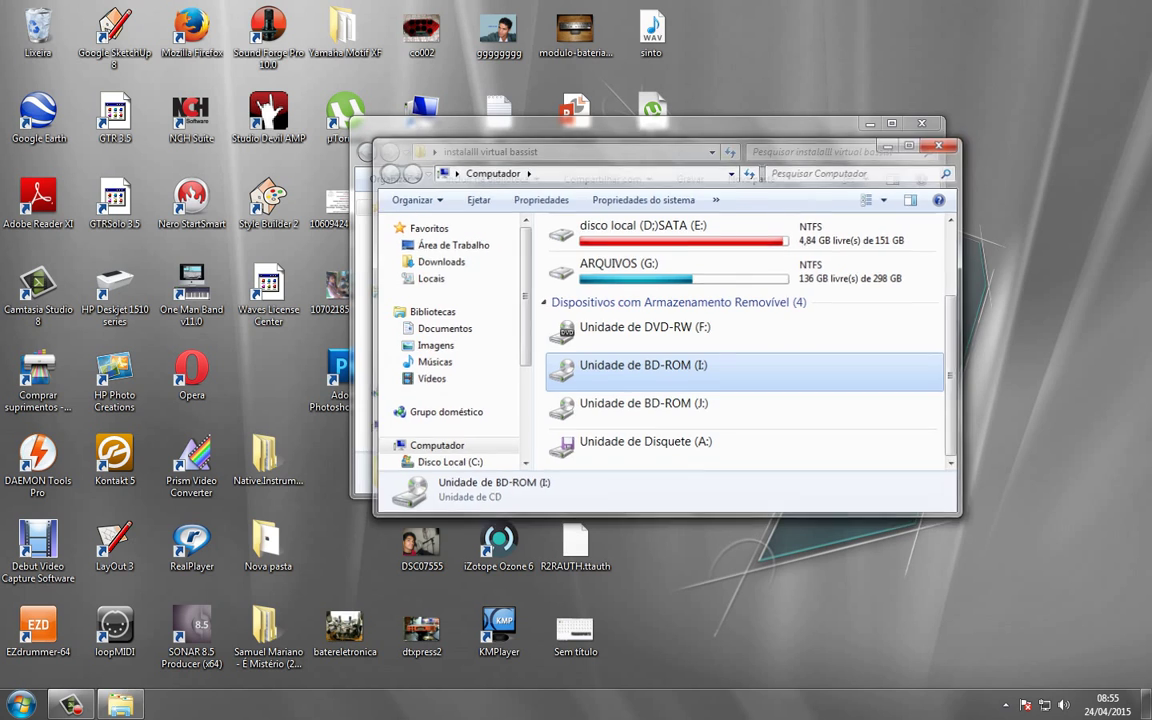
{"action": "left_click", "coordinate": [942, 144]}
- Move the "instalalll virtual bassist" folder icon to an empty area of the desktop, keeping its window open
{"action": "left_click_drag", "start_coordinate": [480, 124], "coordinate": [618, 157]}
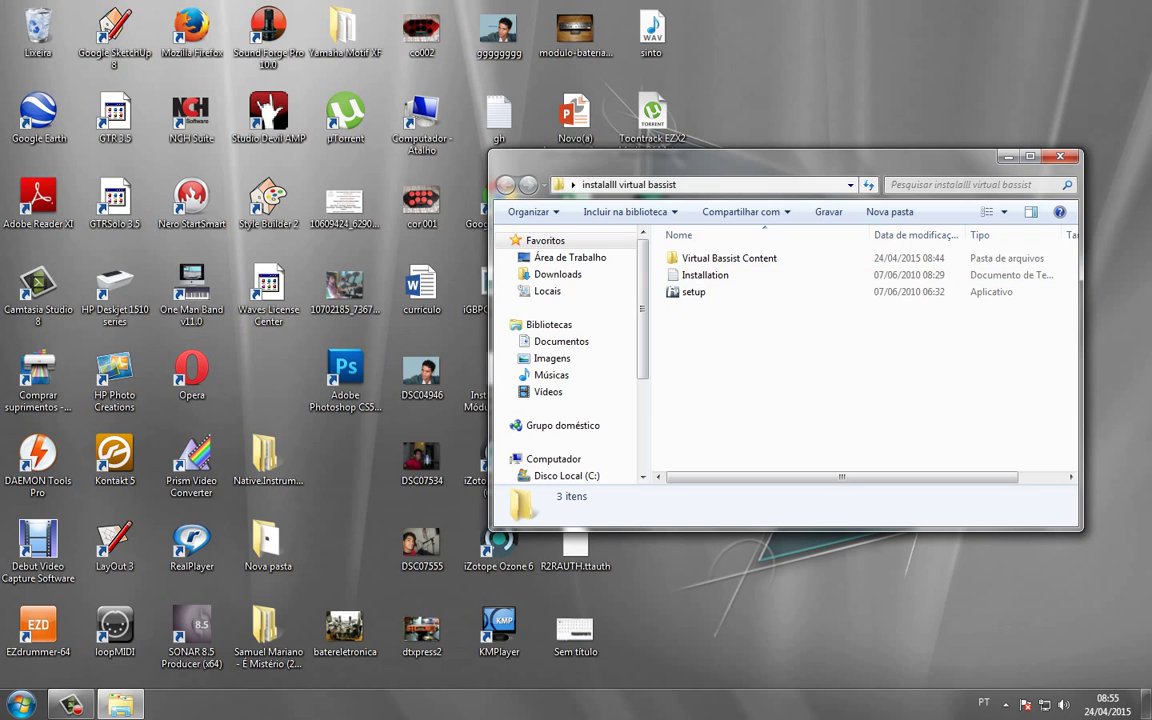
{"action": "left_click_drag", "start_coordinate": [780, 160], "coordinate": [288, 195]}
{"action": "left_click_drag", "start_coordinate": [650, 285], "coordinate": [880, 120]}
{"action": "left_click_drag", "start_coordinate": [290, 192], "coordinate": [650, 210]}
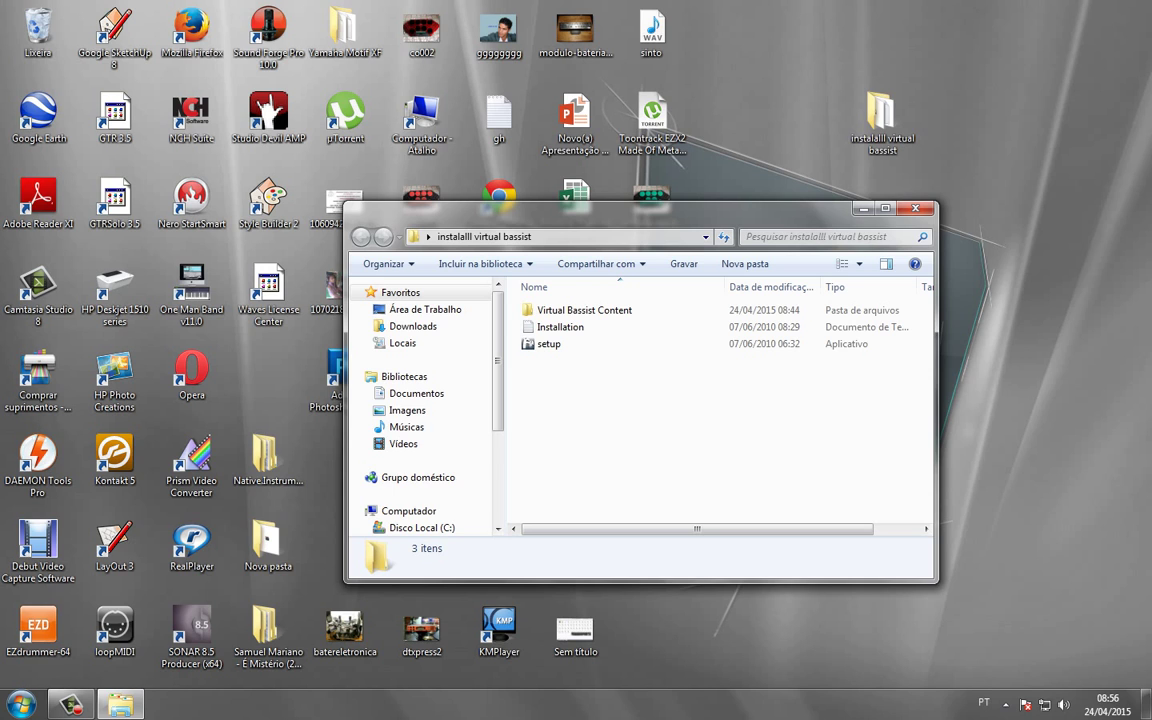
- Run setup and install Steinberg Virtual Bassist with the main program files, VST(i) plugin and DX(i) plugin in the default locations
{"action": "left_click", "coordinate": [549, 343]}
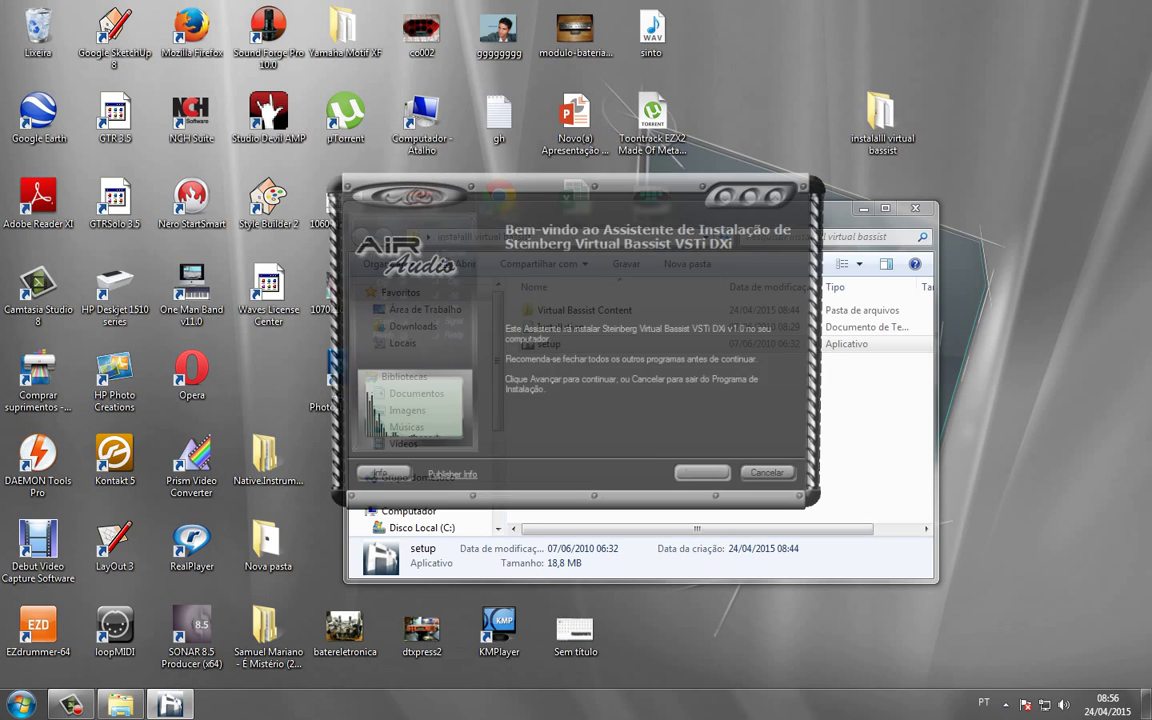
{"action": "key", "text": "Return"}
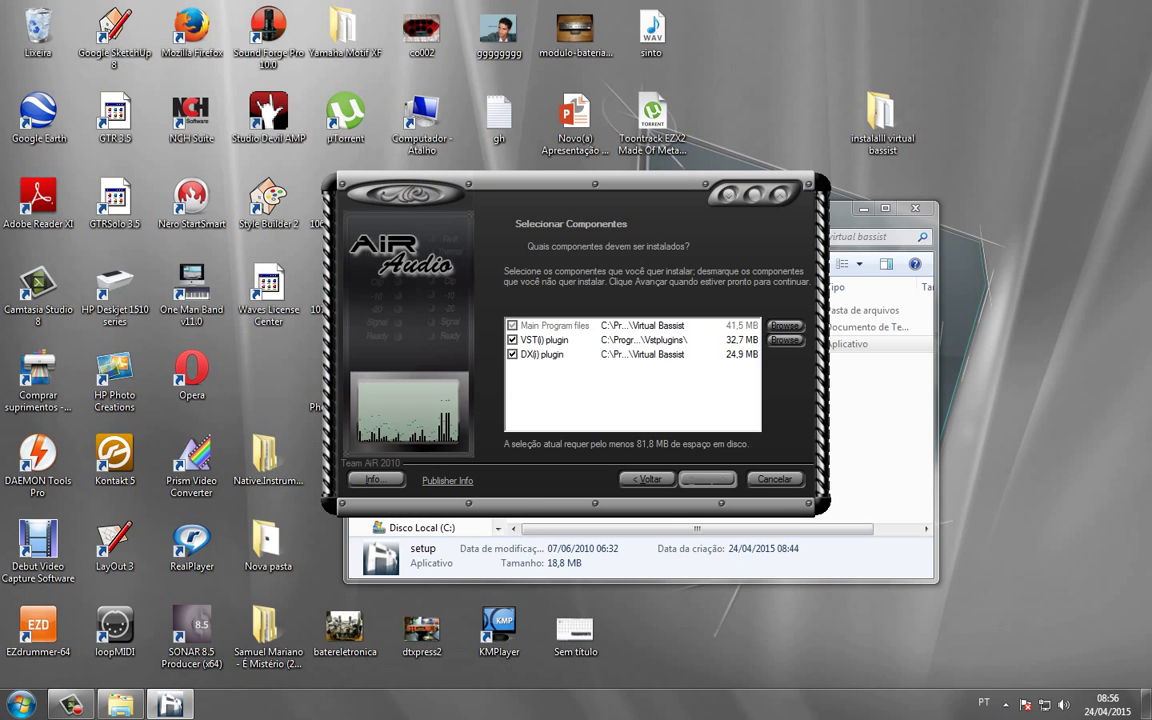
{"action": "key", "text": "Return"}
{"action": "key", "text": "Return"}
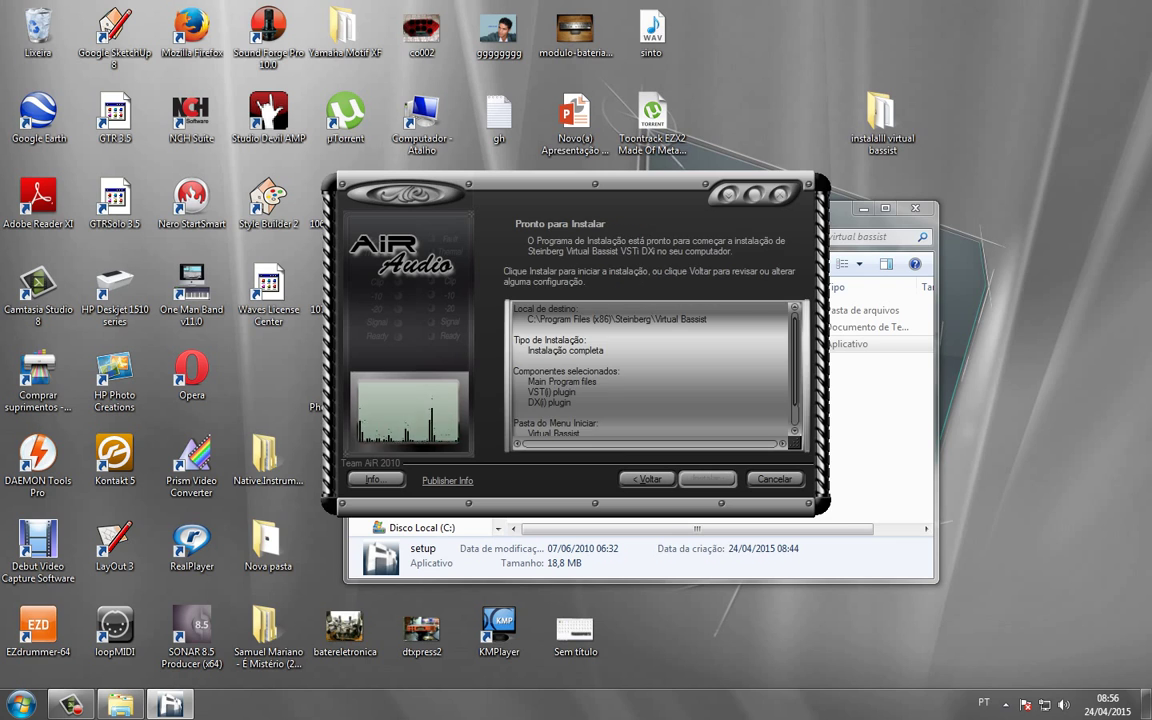
{"action": "key", "text": "Return"}
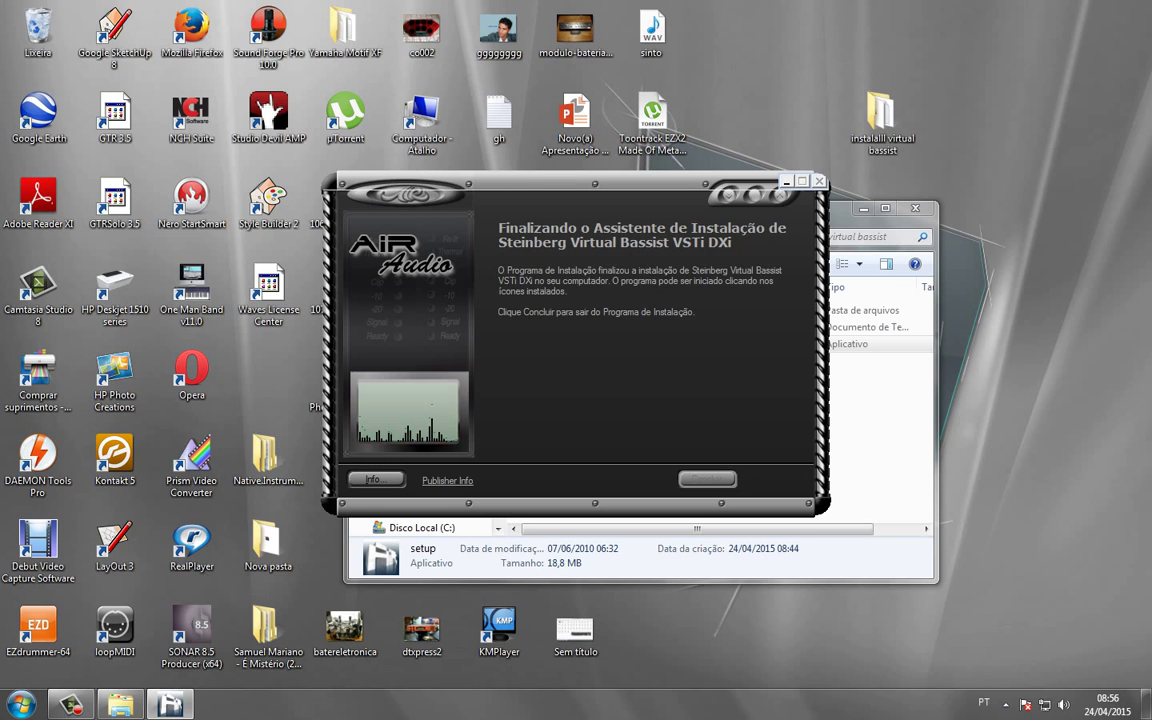
{"action": "key", "text": "Return"}
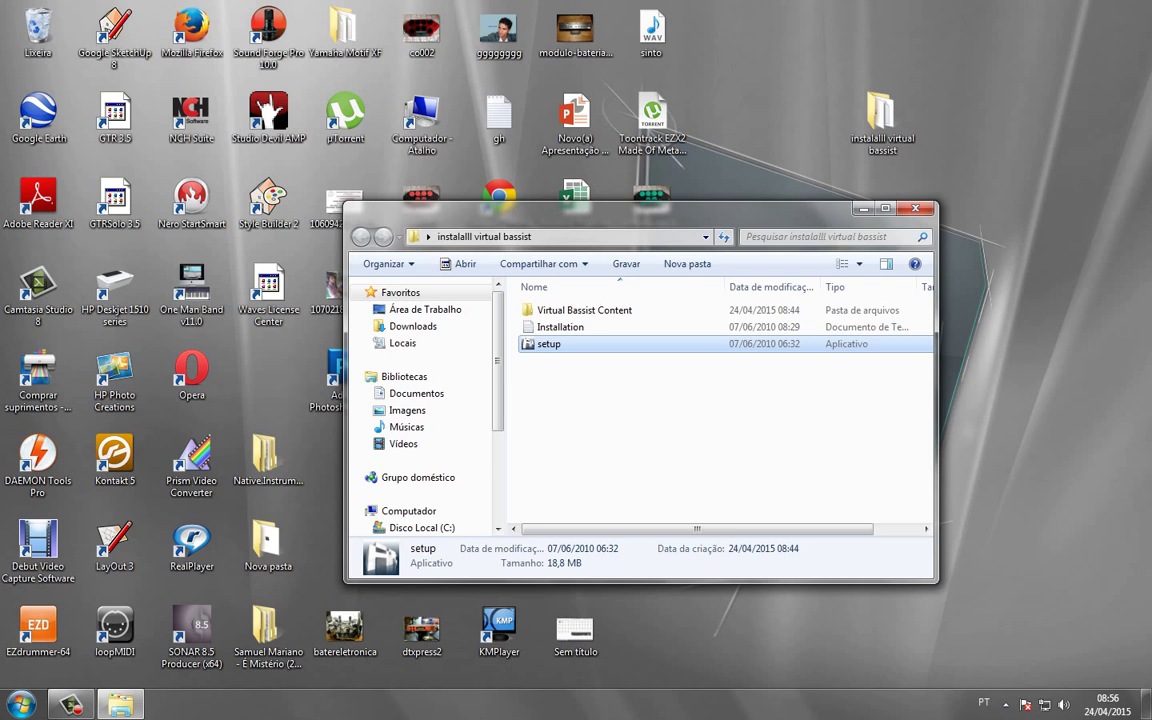
- Close the installer folder, launch Virtual Bassist and move its message box within the plugin window
{"action": "left_click_drag", "start_coordinate": [620, 209], "coordinate": [657, 107]}
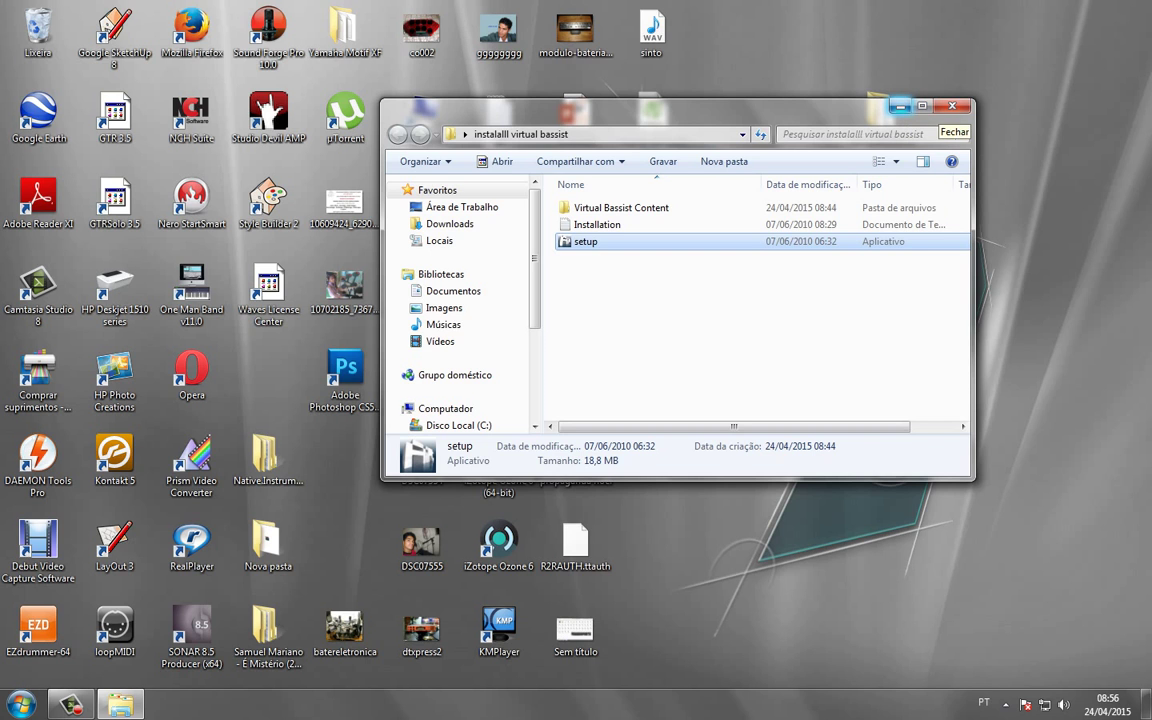
{"action": "left_click", "coordinate": [952, 106]}
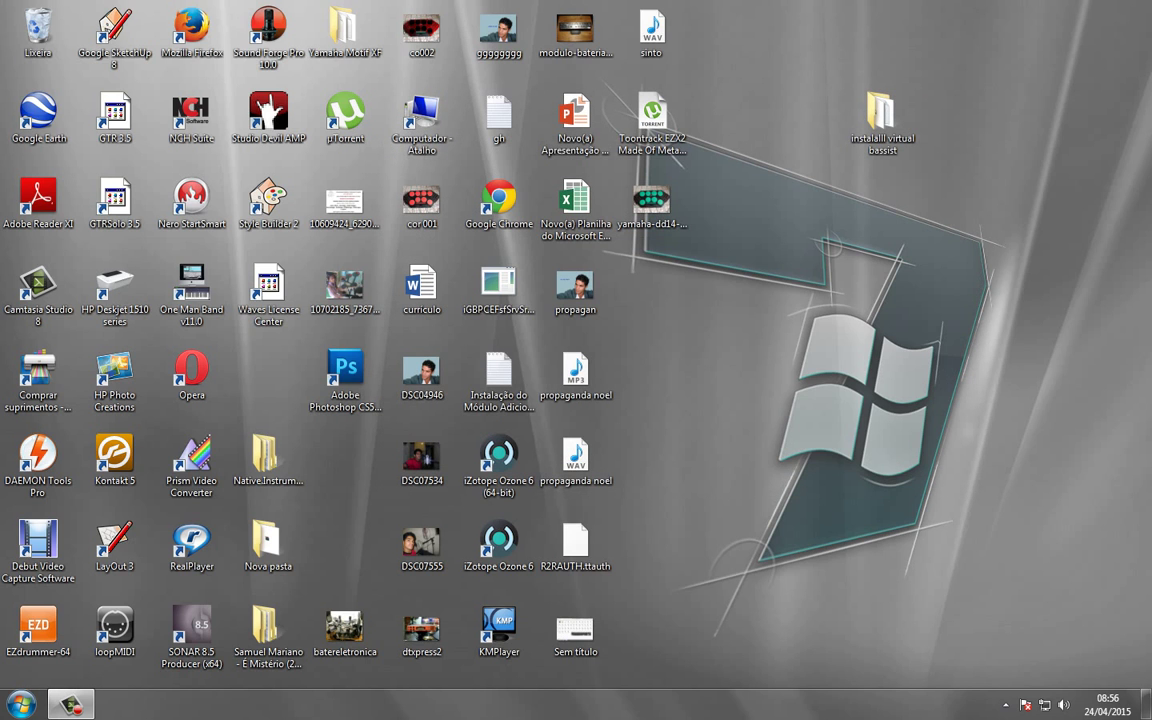
{"action": "left_click", "coordinate": [21, 704]}
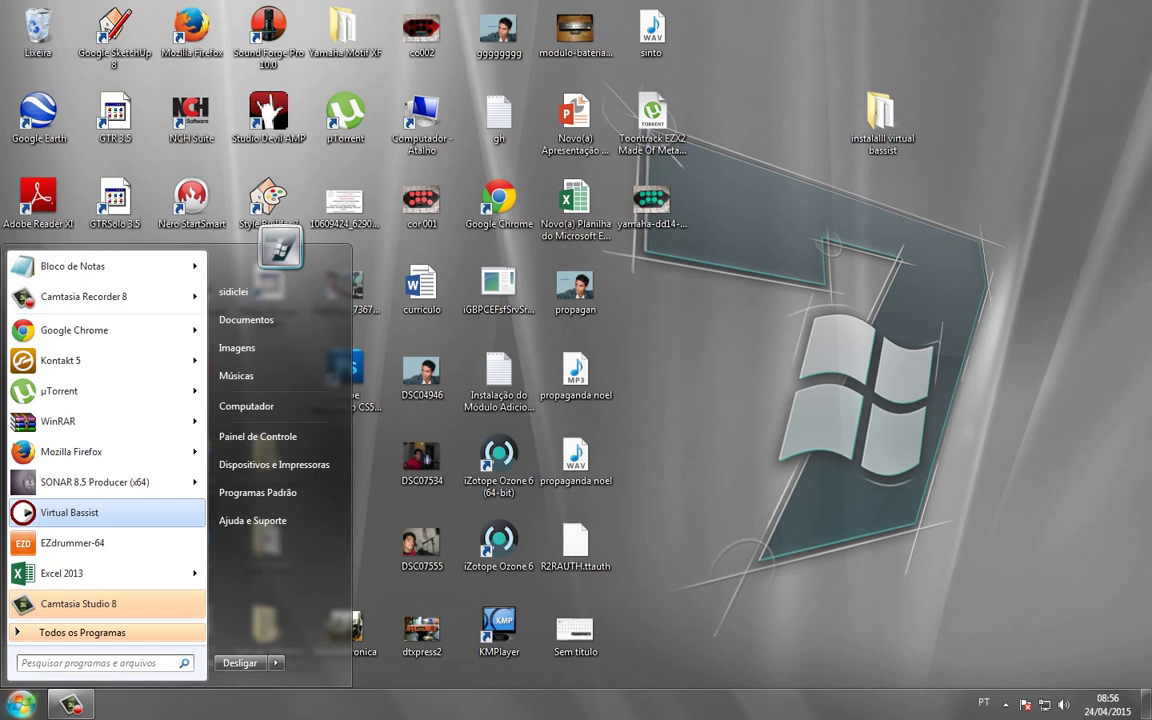
{"action": "key", "text": "Return"}
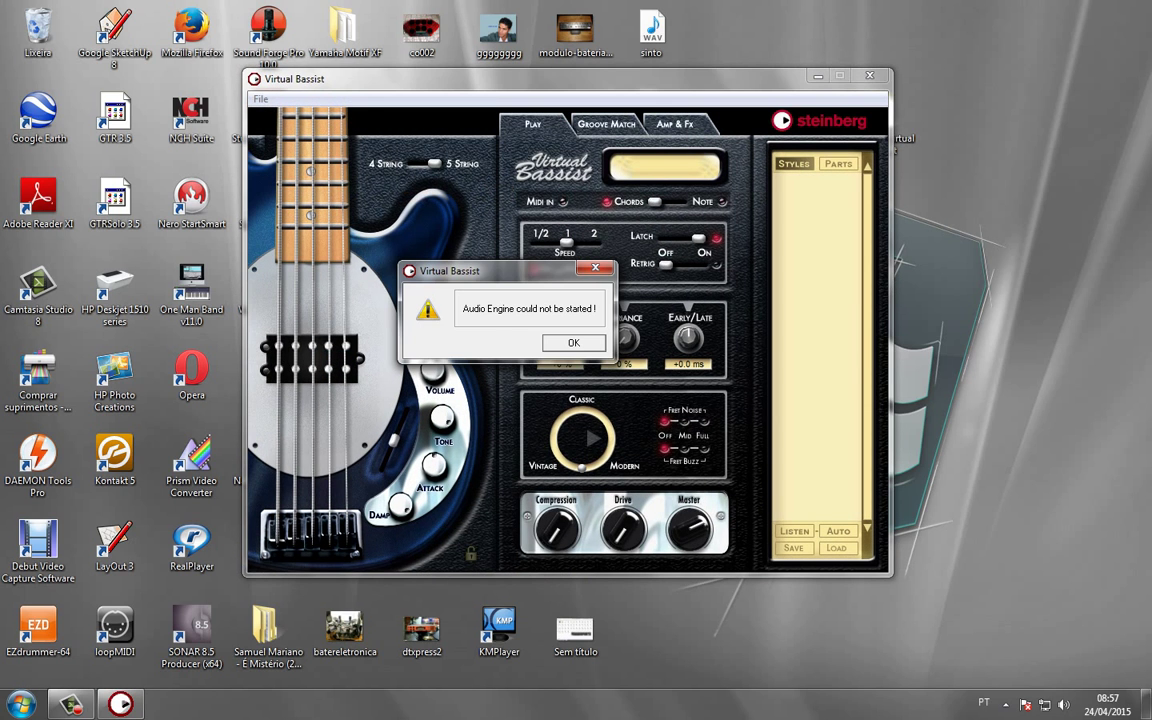
{"action": "left_click_drag", "start_coordinate": [500, 271], "coordinate": [619, 230]}
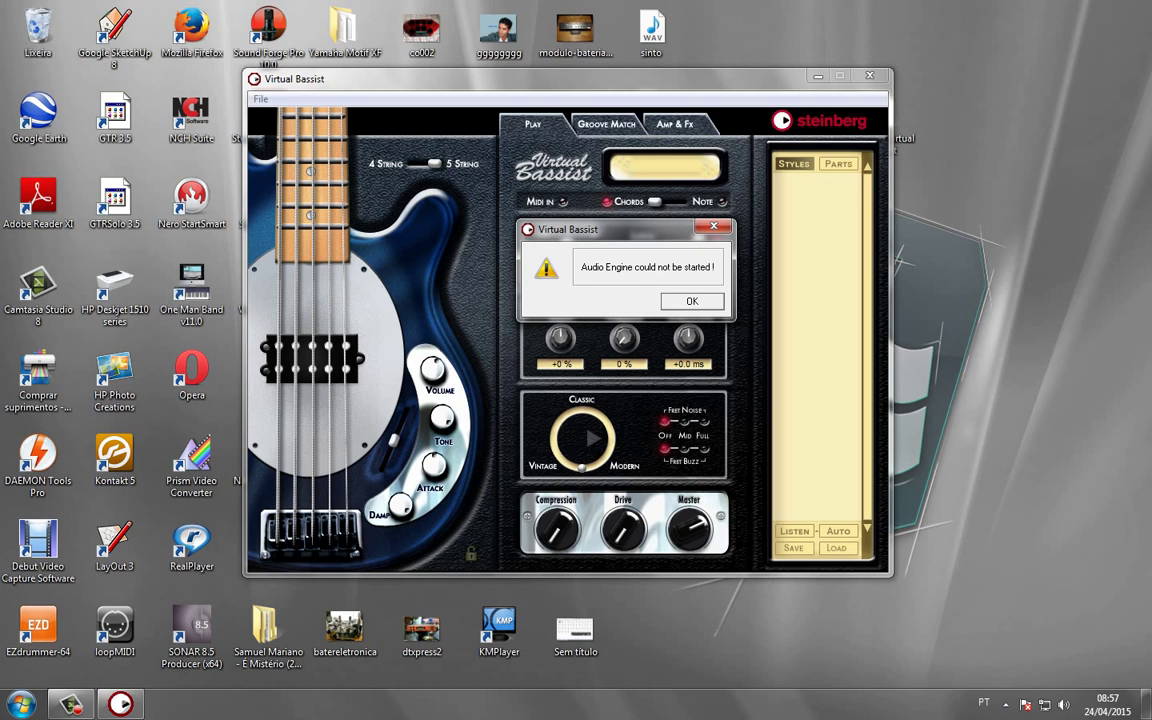
{"action": "left_click_drag", "start_coordinate": [619, 230], "coordinate": [578, 235]}
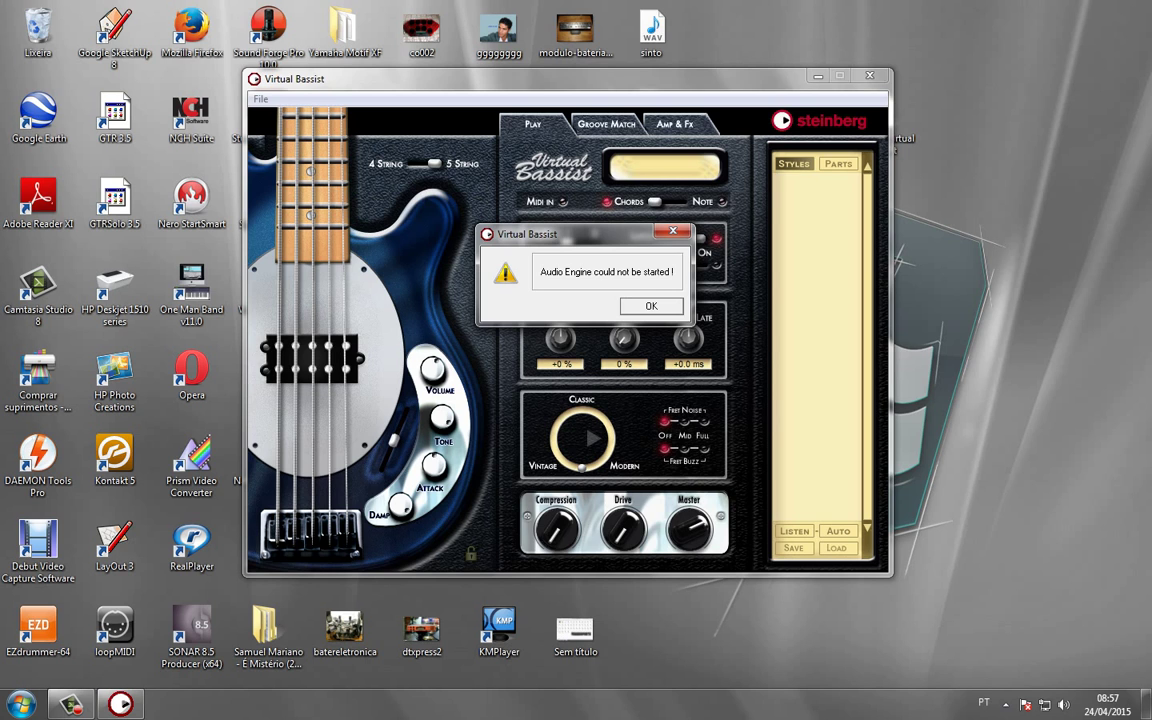
- Dismiss the Virtual Bassist audio engine message, closing the program, and refresh the desktop
{"action": "left_click", "coordinate": [673, 231]}
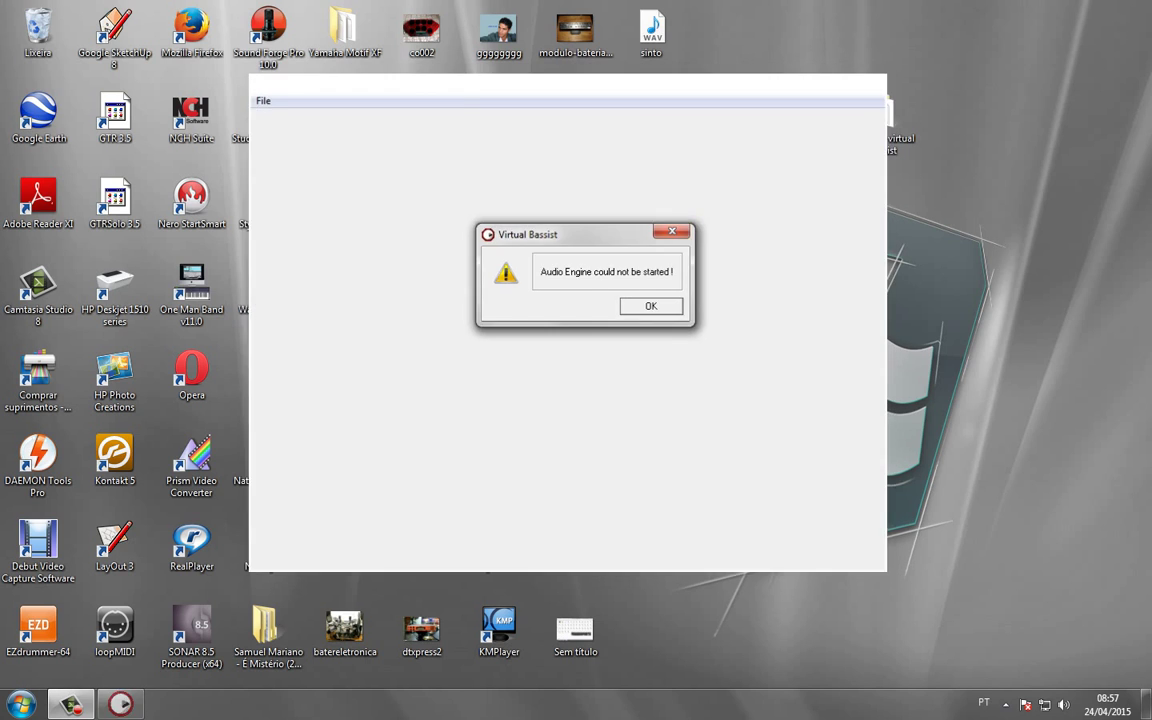
{"action": "right_click", "coordinate": [745, 168]}
{"action": "left_click", "coordinate": [790, 213]}
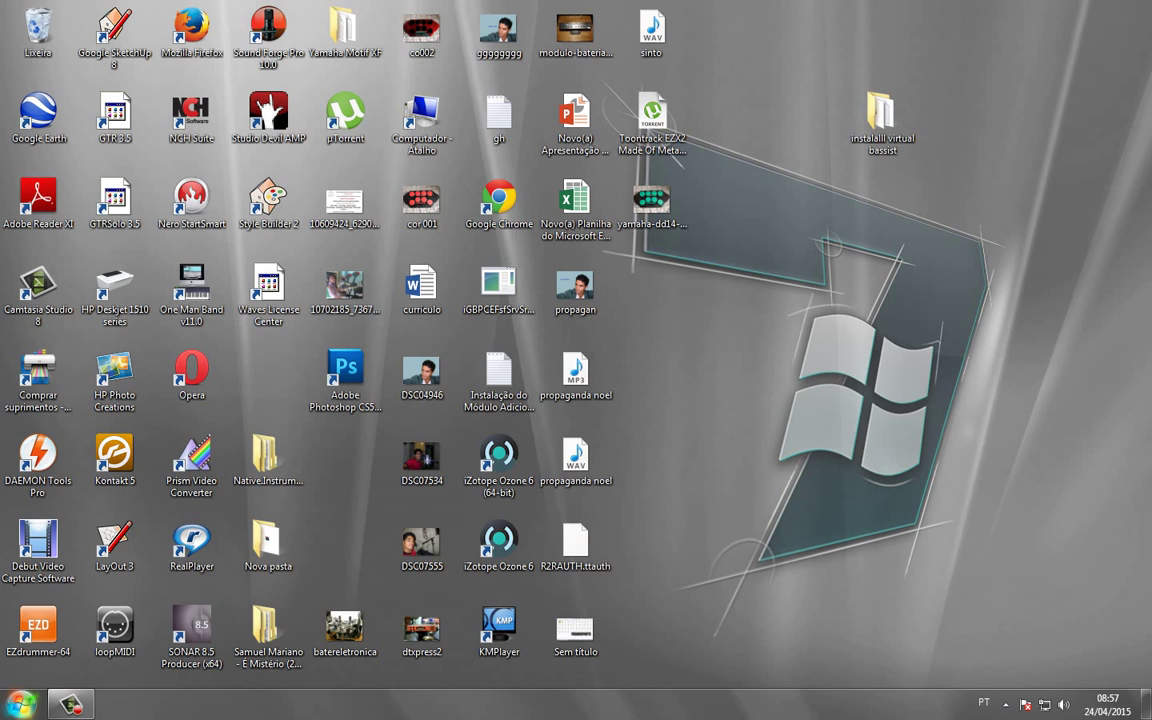
- Uninstall Steinberg Virtual Bassist VSTi DXi with its own uninstaller from the Virtual Bassist program group
{"action": "left_click", "coordinate": [21, 704]}
{"action": "left_click", "coordinate": [82, 632]}
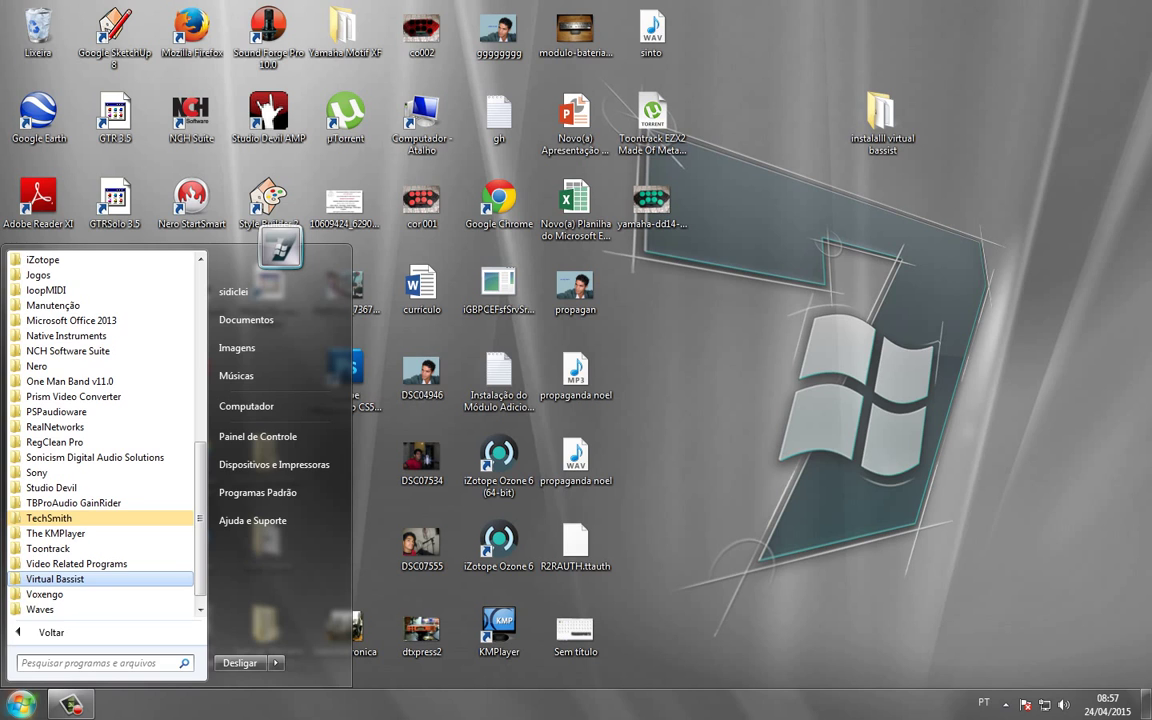
{"action": "left_click", "coordinate": [55, 578]}
{"action": "left_click", "coordinate": [94, 579]}
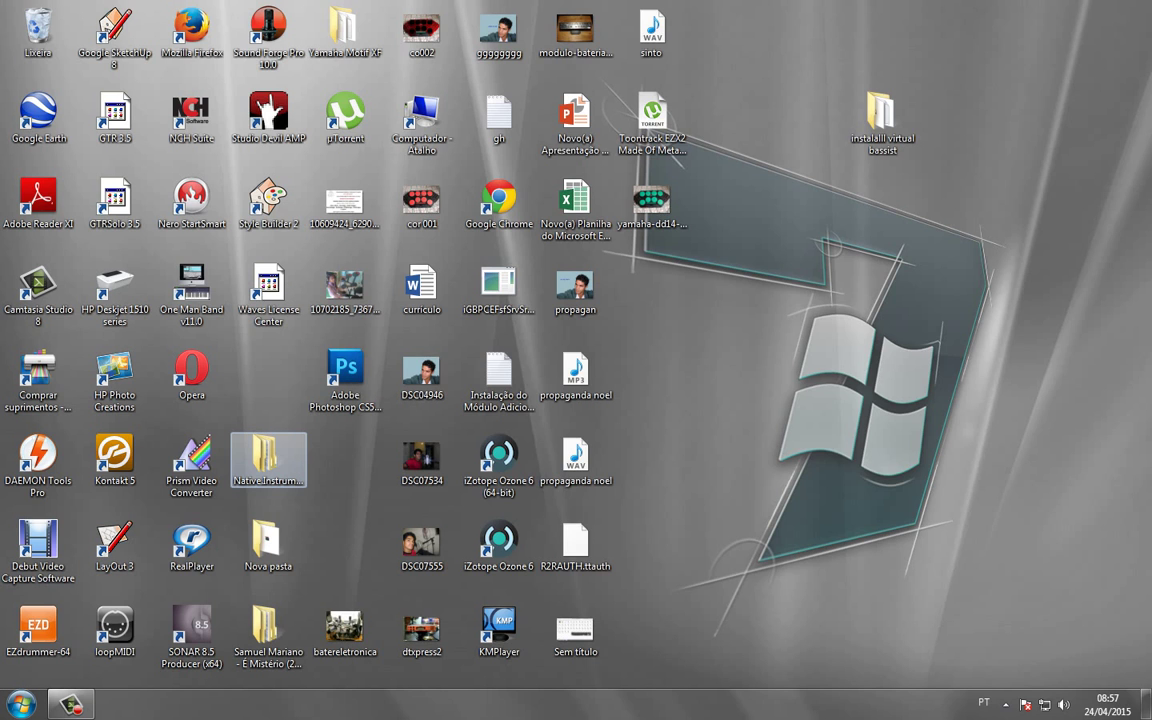
{"action": "left_click", "coordinate": [664, 423]}
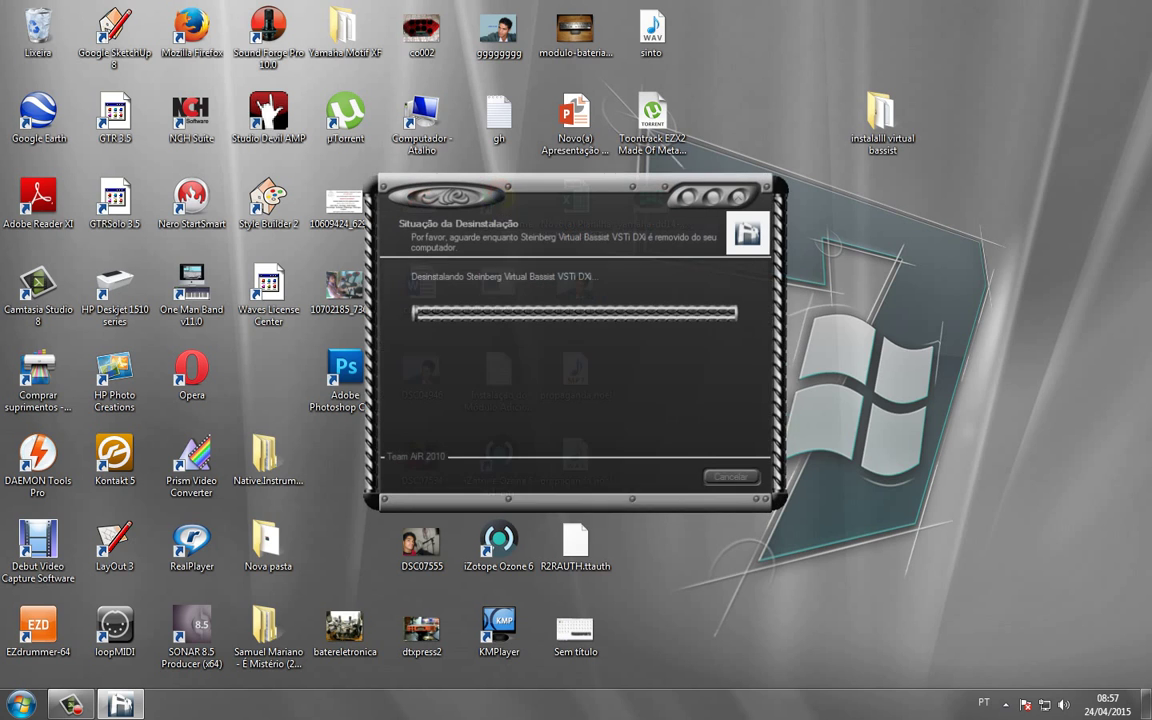
{"action": "left_click", "coordinate": [733, 421]}
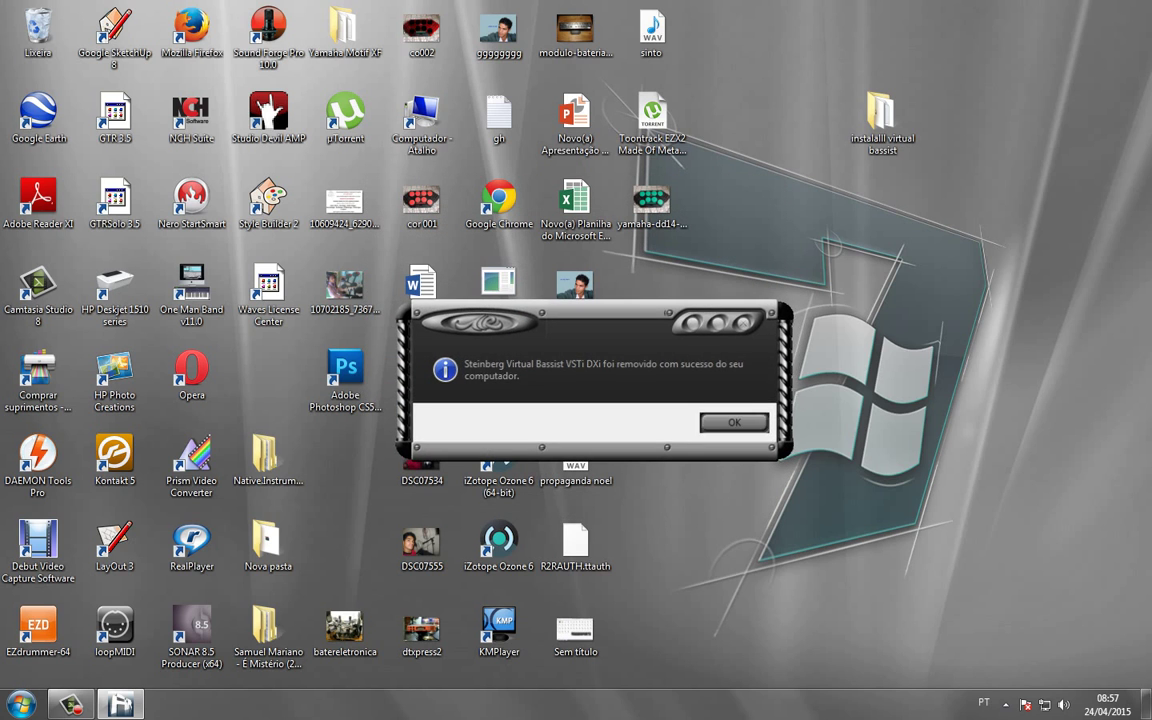
{"action": "right_click", "coordinate": [737, 328]}
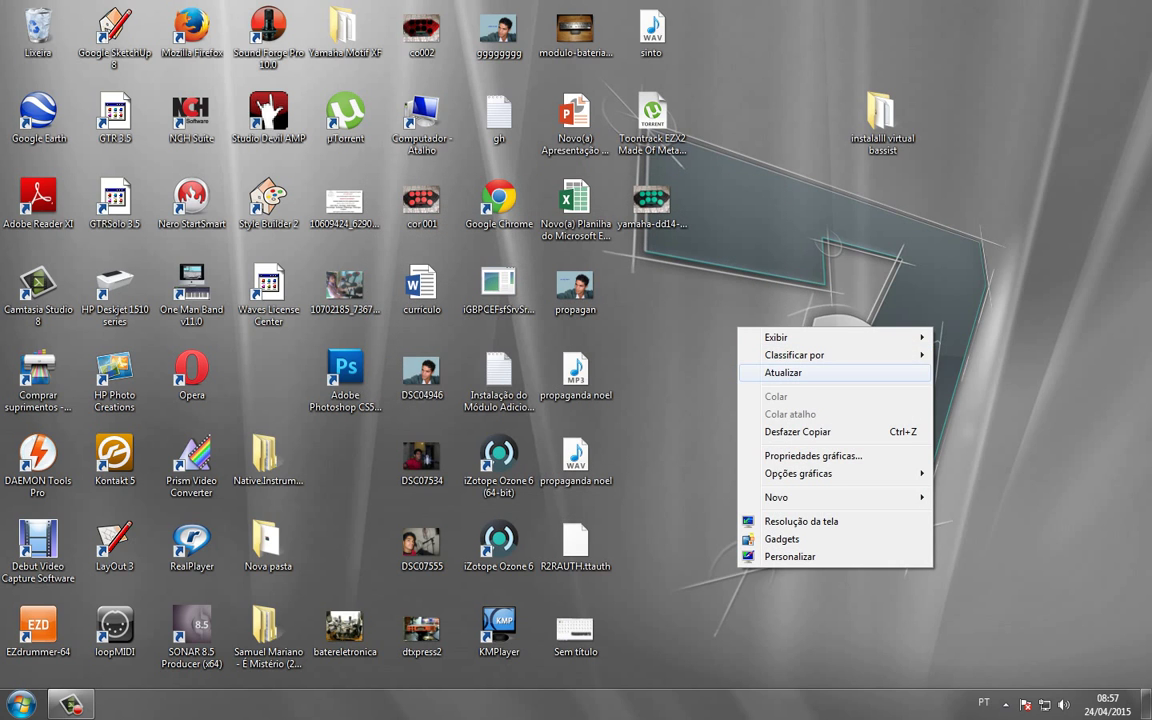
{"action": "left_click", "coordinate": [783, 372]}
{"action": "right_click", "coordinate": [709, 331]}
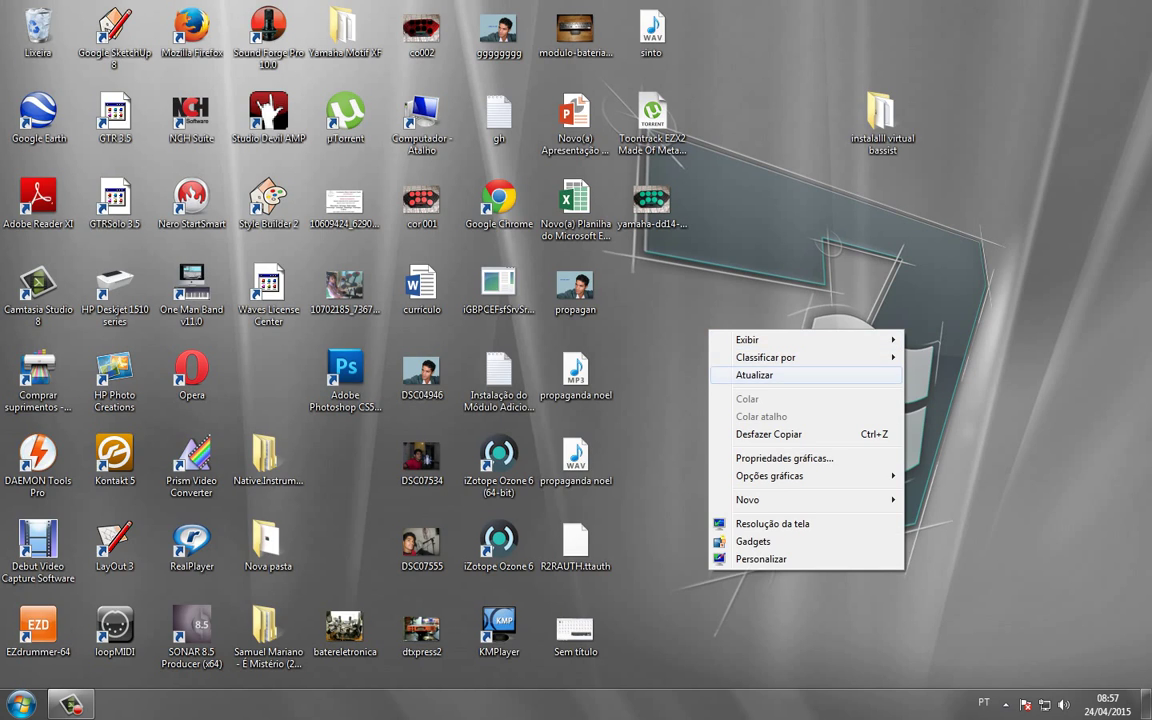
{"action": "left_click", "coordinate": [770, 375]}
- Open the Downloads folder in a maximized window and start the ASIO4ALL_2_10_Portuguese installer
{"action": "left_click", "coordinate": [21, 704]}
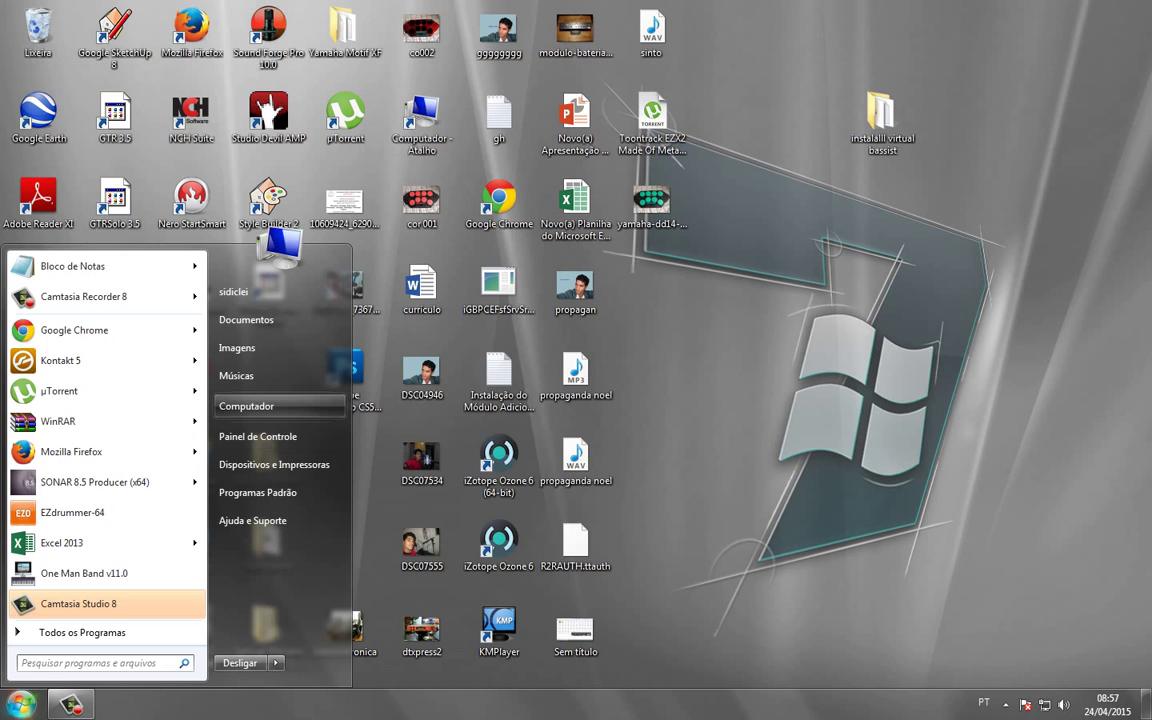
{"action": "left_click", "coordinate": [246, 406]}
{"action": "left_click", "coordinate": [450, 224]}
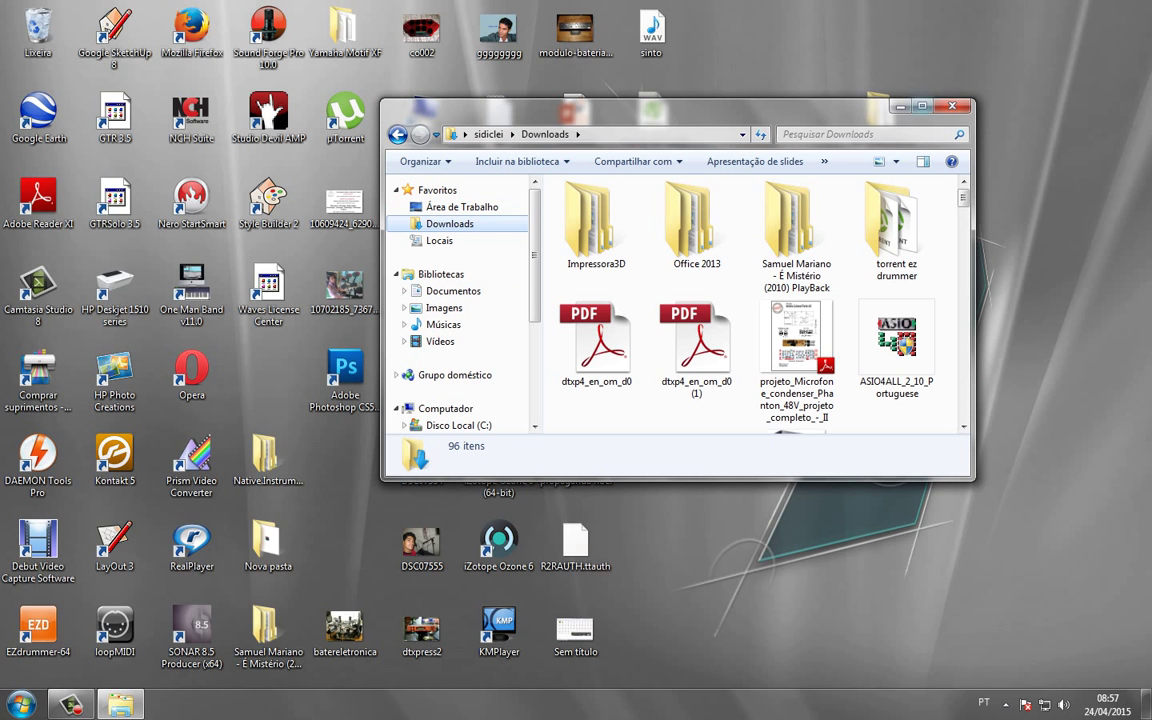
{"action": "double_click", "coordinate": [831, 104]}
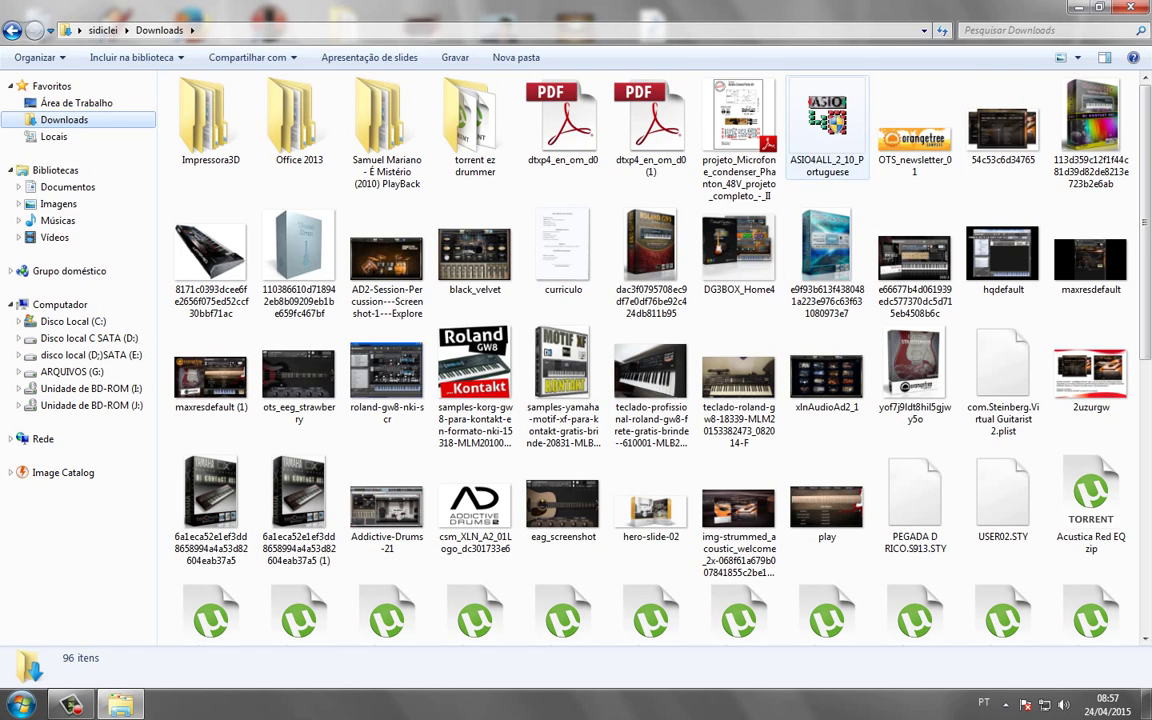
{"action": "left_click", "coordinate": [827, 127]}
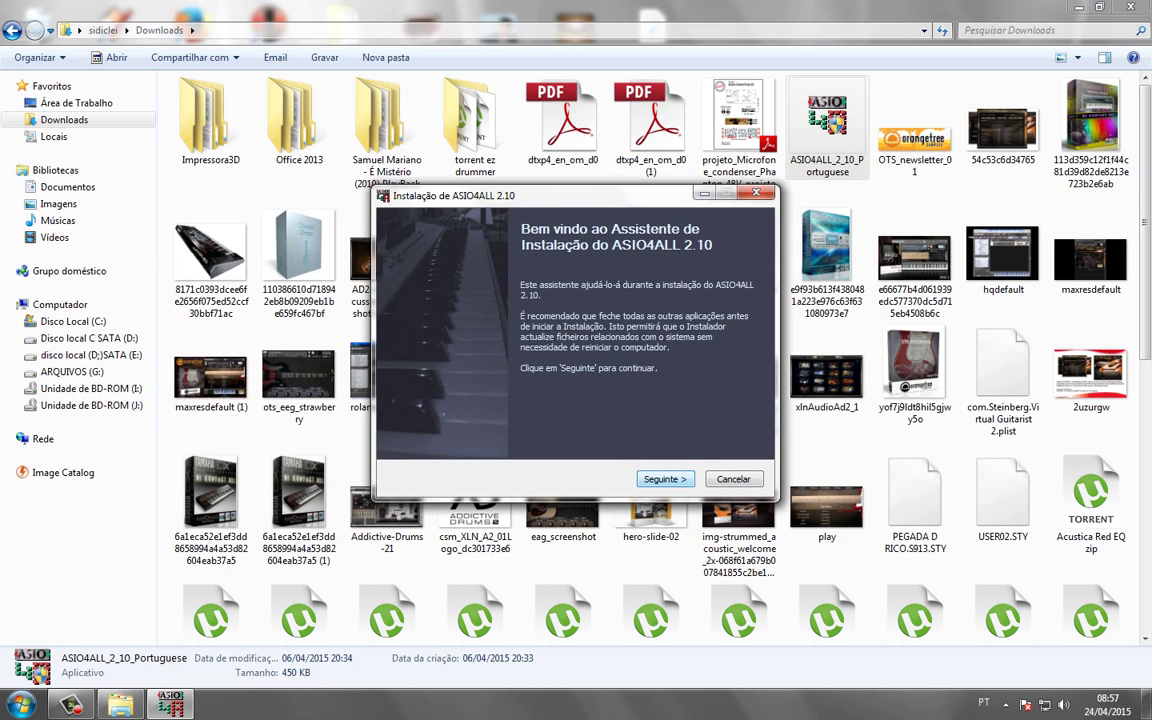
- Accept the license, install ASIO4ALL 2.10 with ReWuschel and Off-Line Settings in the default folder, and close the Downloads window
{"action": "left_click", "coordinate": [665, 479]}
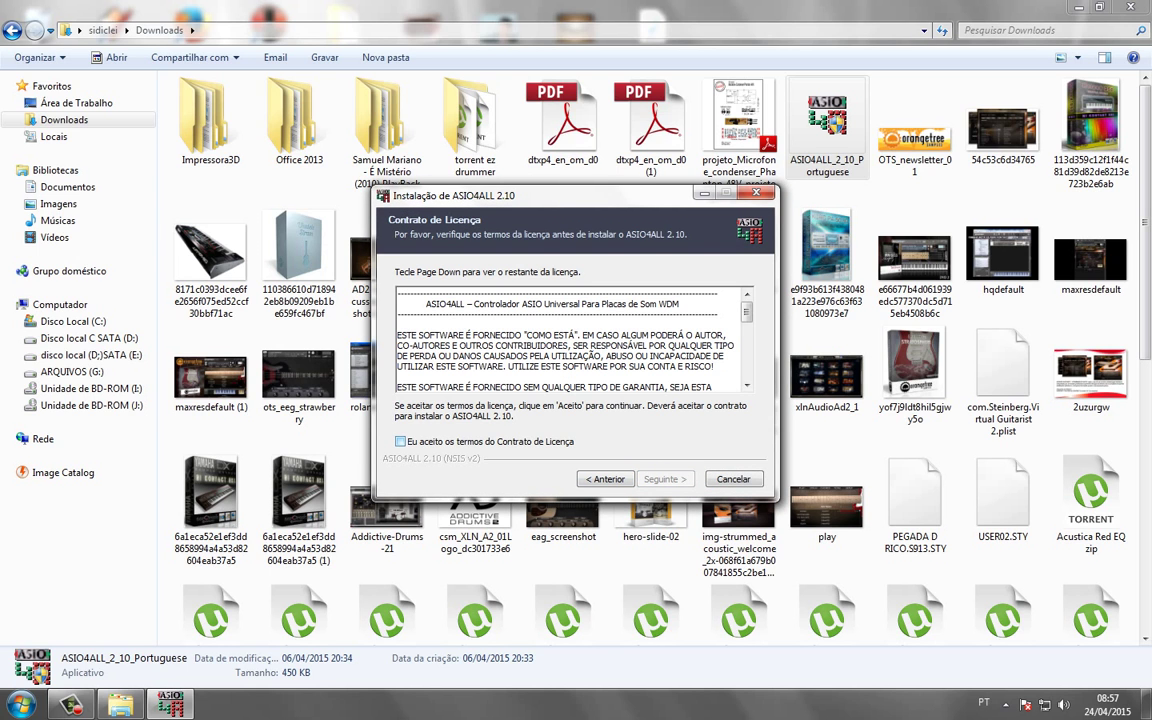
{"action": "left_click", "coordinate": [401, 441]}
{"action": "left_click", "coordinate": [665, 479]}
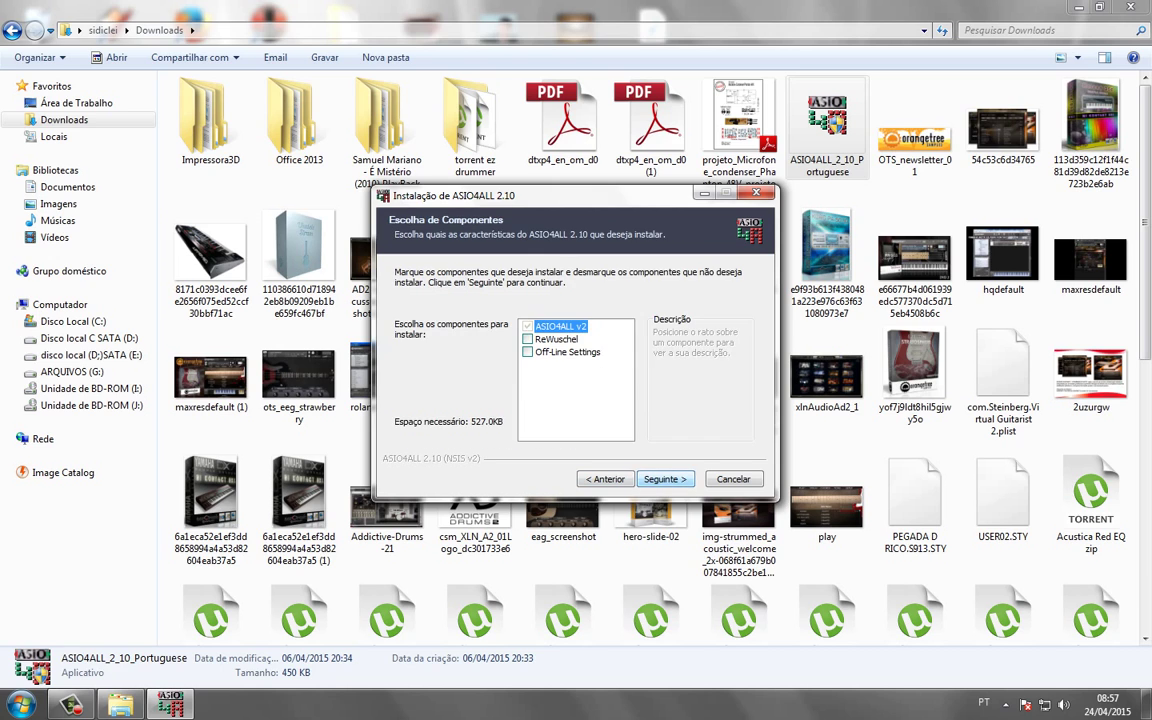
{"action": "key", "text": "Down"}
{"action": "key", "text": "space"}
{"action": "key", "text": "Down"}
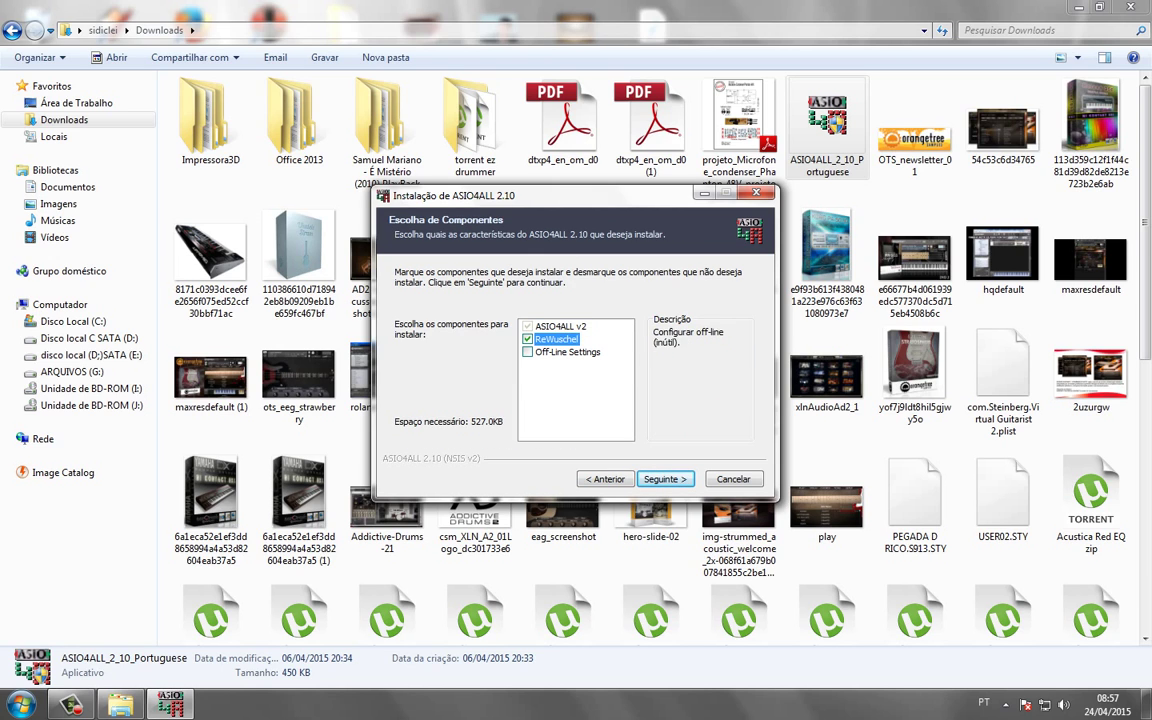
{"action": "key", "text": "space"}
{"action": "key", "text": "Return"}
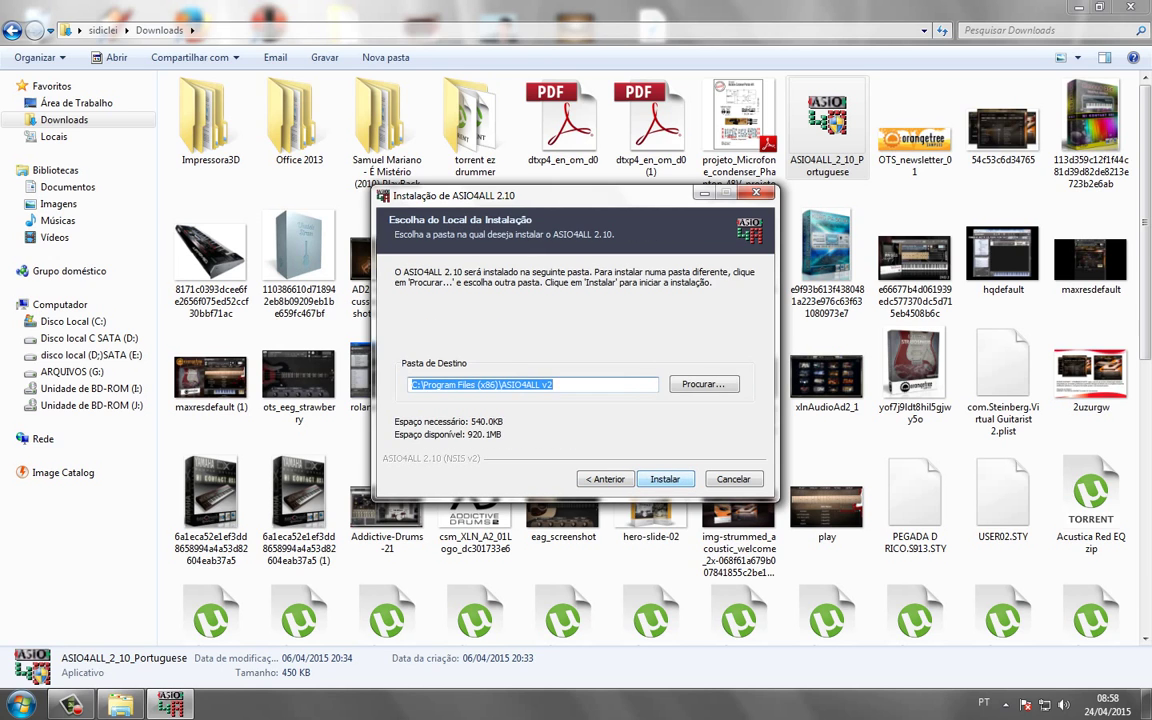
{"action": "key", "text": "Return"}
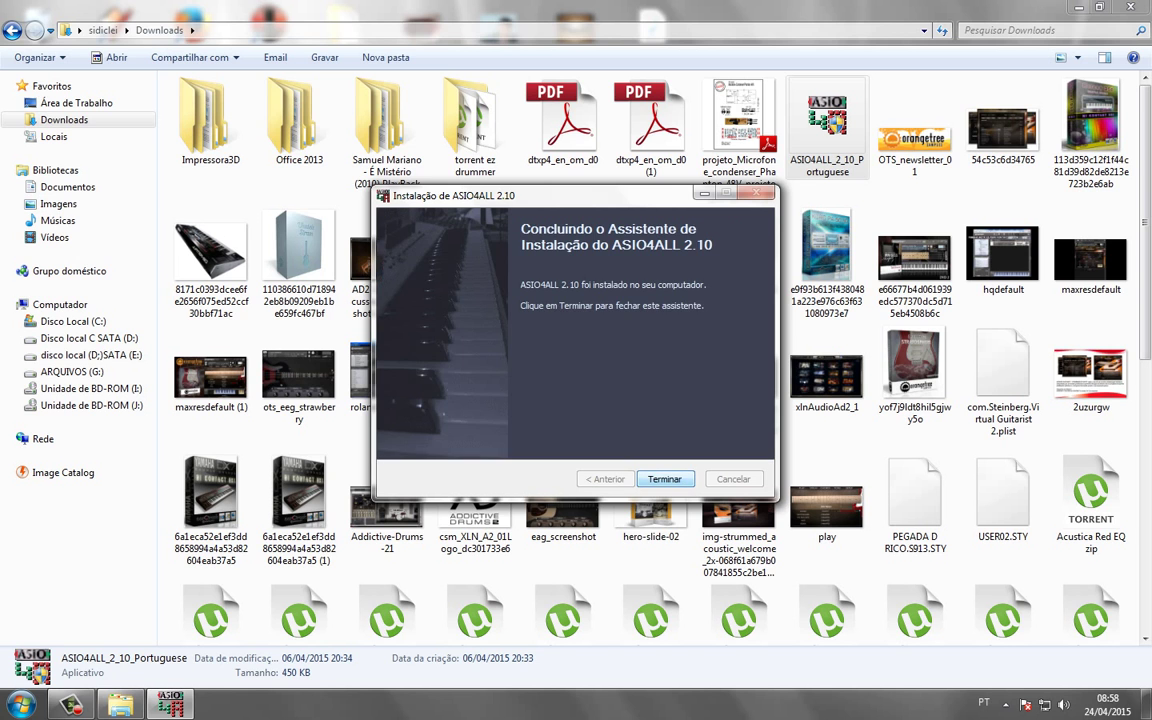
{"action": "key", "text": "Return"}
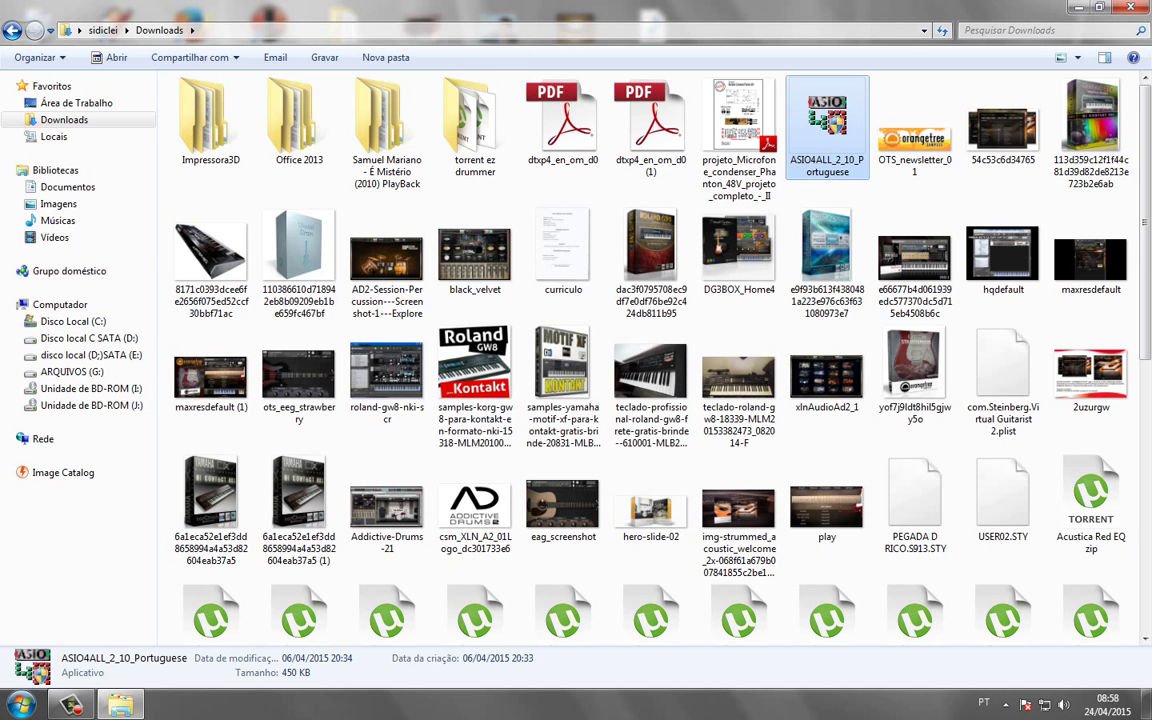
{"action": "key", "text": "alt+F4"}
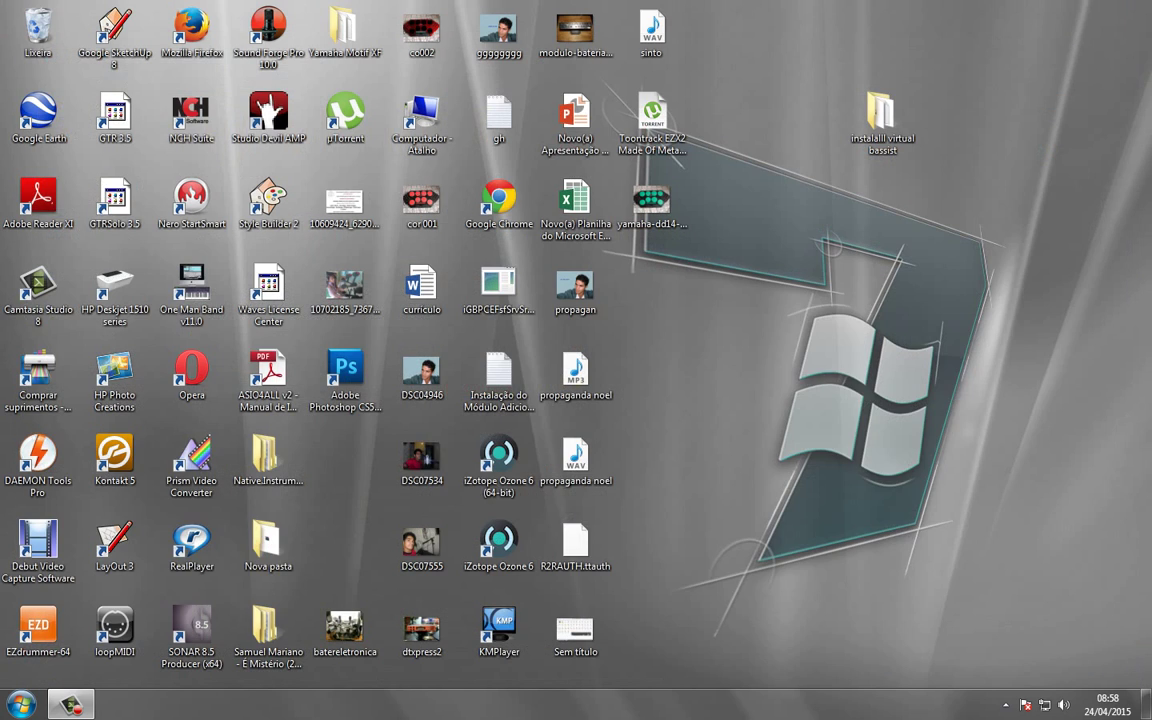
- Open the "instalalll virtual bassist" desktop folder in a smaller window clear of the desktop icons and start setup
{"action": "right_click", "coordinate": [736, 110]}
{"action": "left_click", "coordinate": [781, 154]}
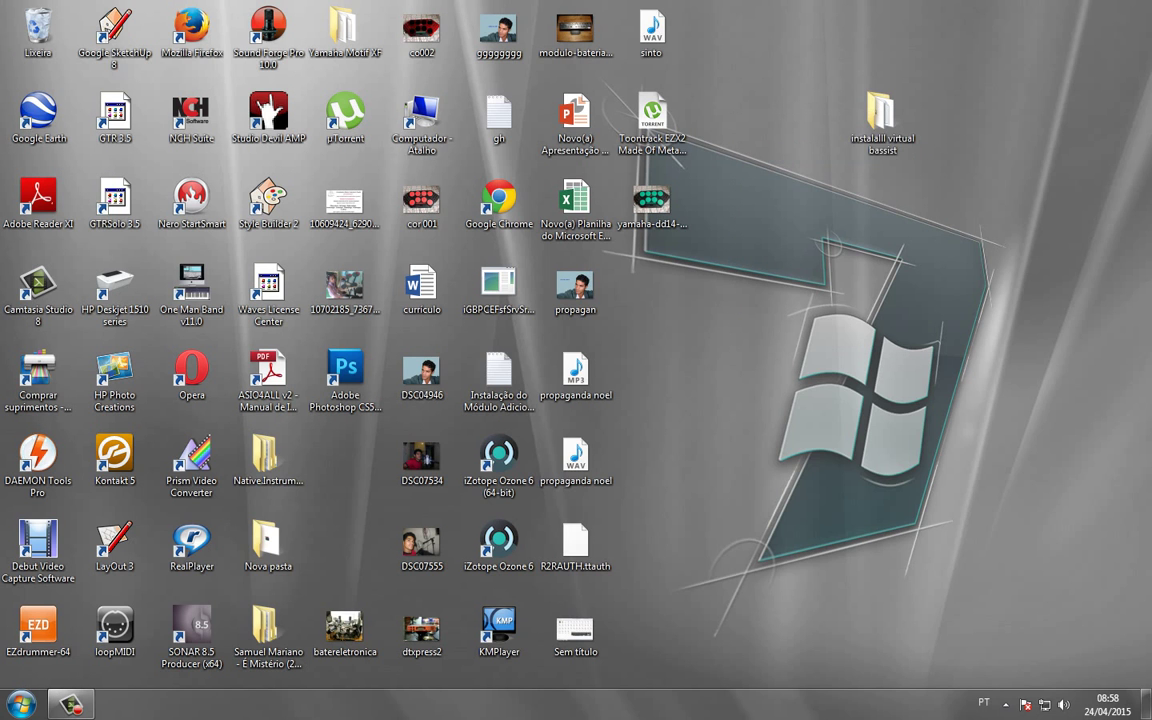
{"action": "left_click", "coordinate": [882, 118]}
{"action": "key", "text": "Return"}
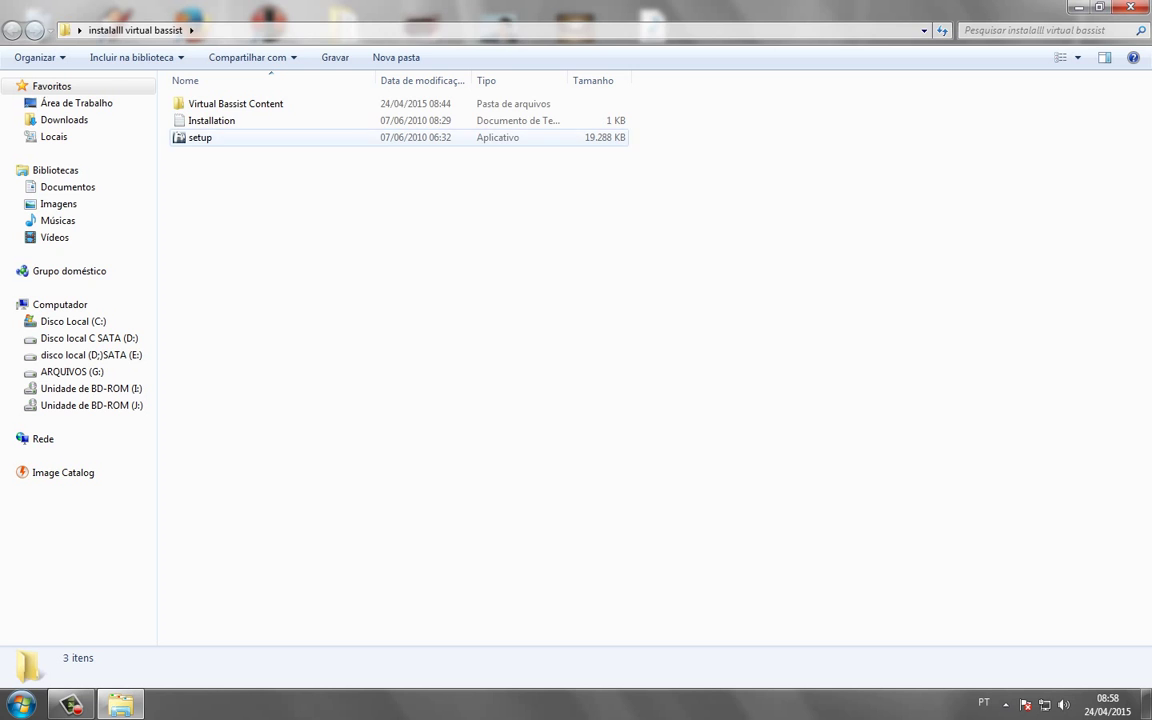
{"action": "left_click", "coordinate": [1099, 7]}
{"action": "left_click_drag", "start_coordinate": [683, 109], "coordinate": [800, 215]}
{"action": "double_click", "coordinate": [702, 351]}
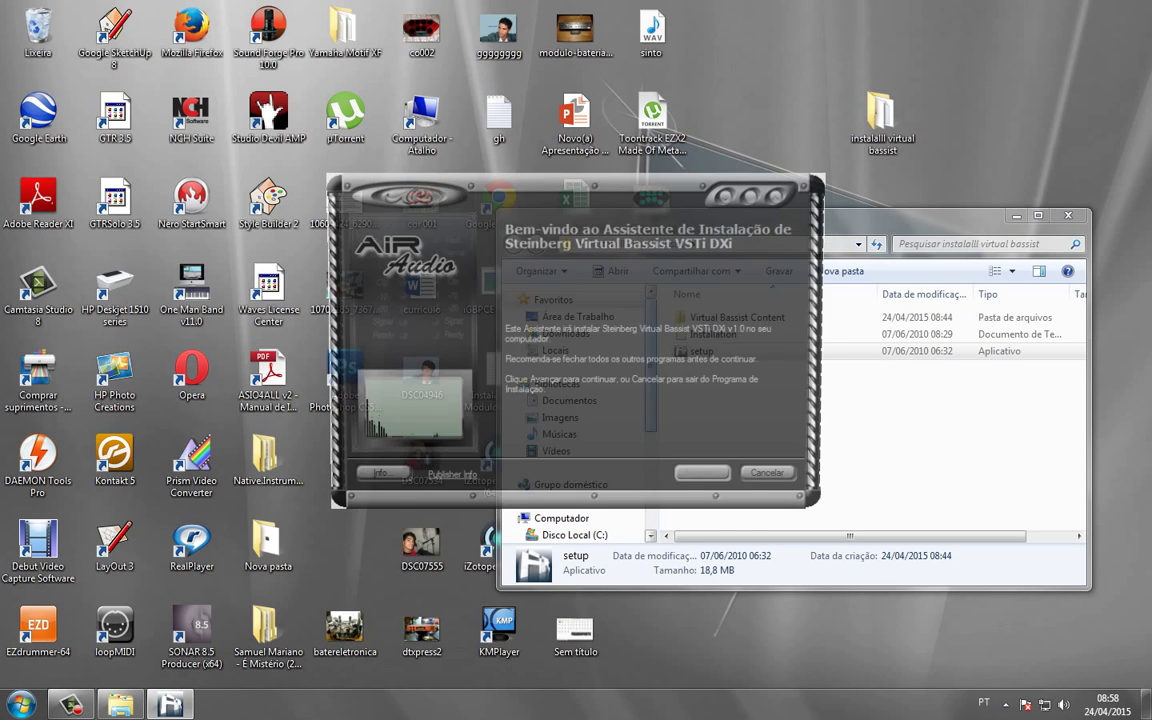
- Reinstall Steinberg Virtual Bassist with all components, the default locations and the Virtual Bassist program group
{"action": "key", "text": "Return"}
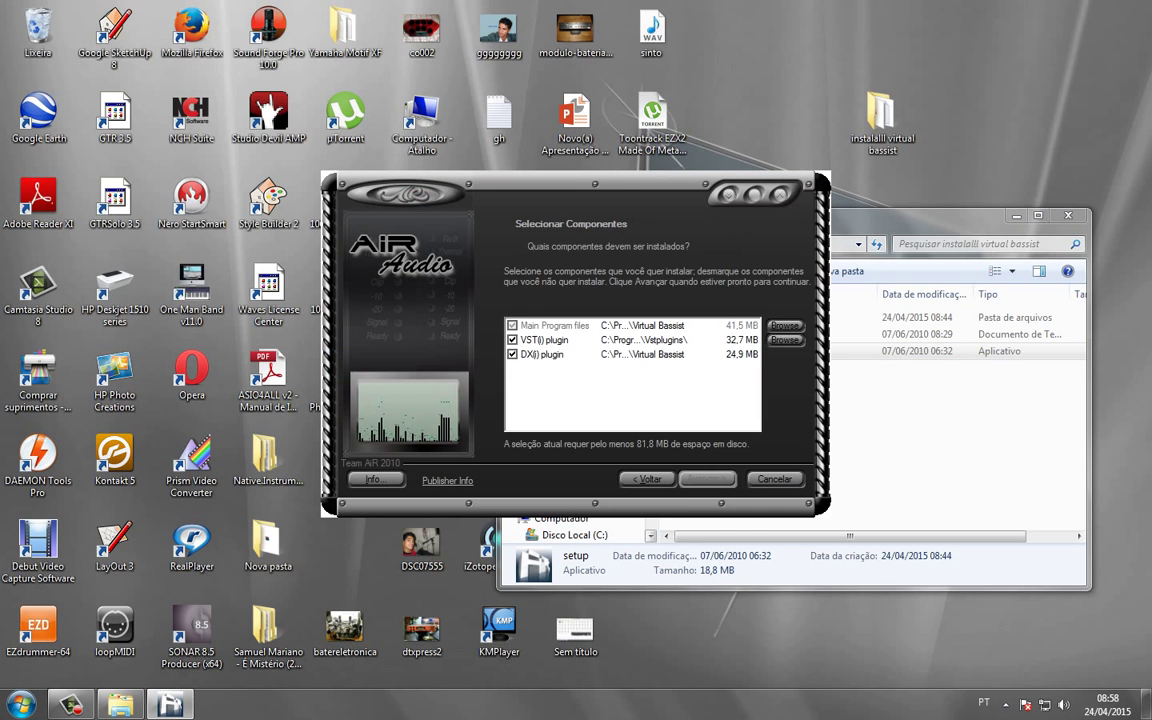
{"action": "key", "text": "Return"}
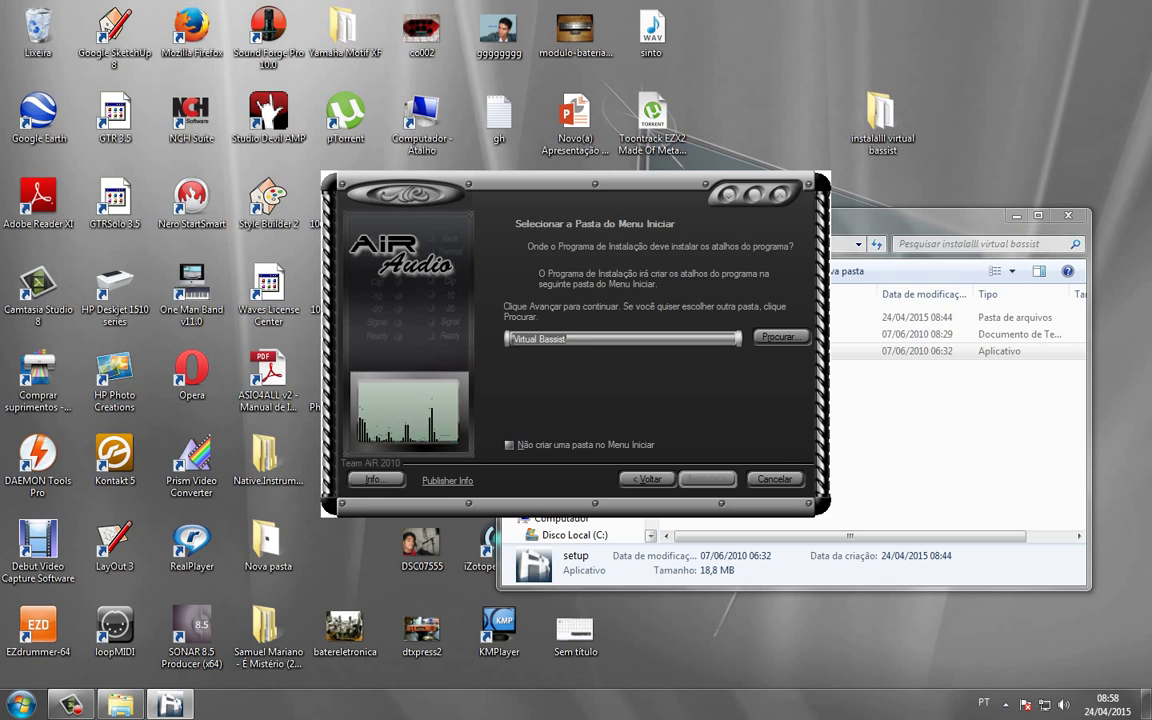
{"action": "key", "text": "Return"}
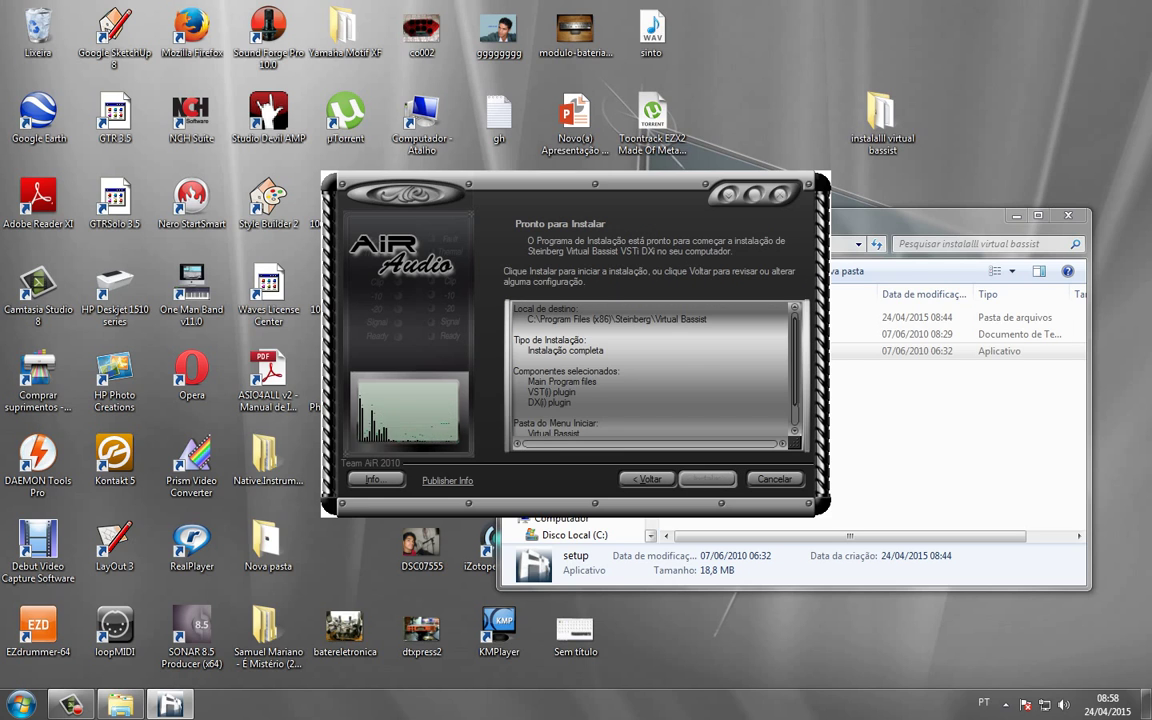
{"action": "key", "text": "Return"}
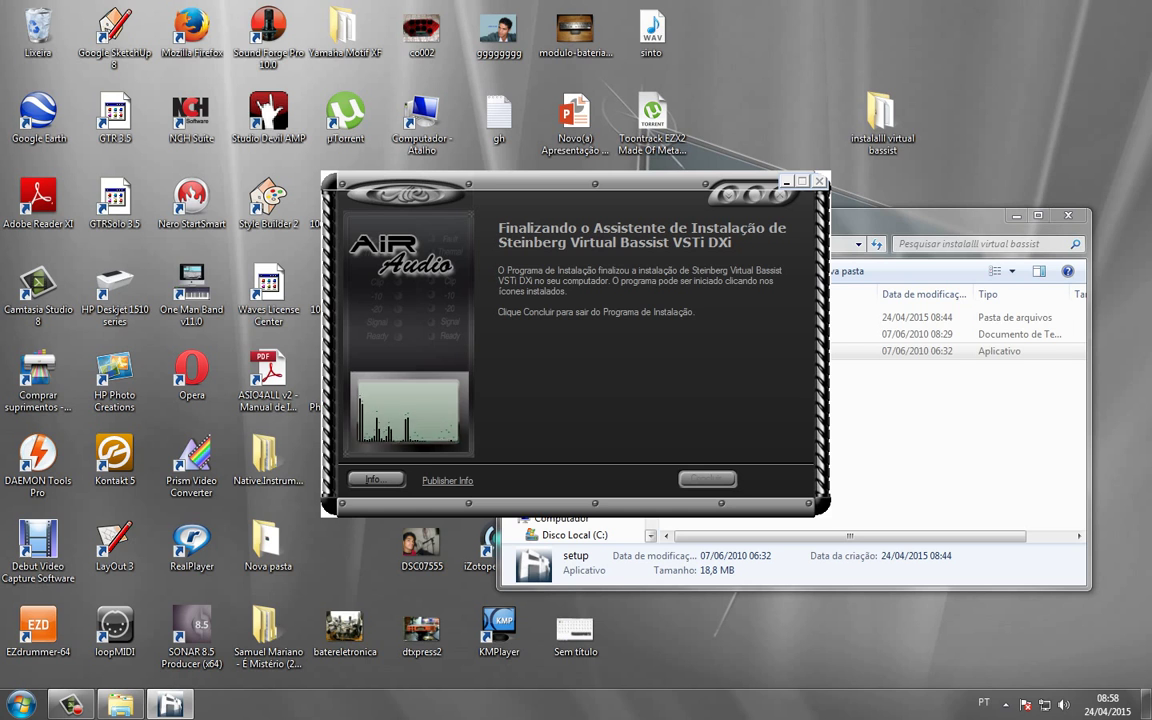
{"action": "key", "text": "Return"}
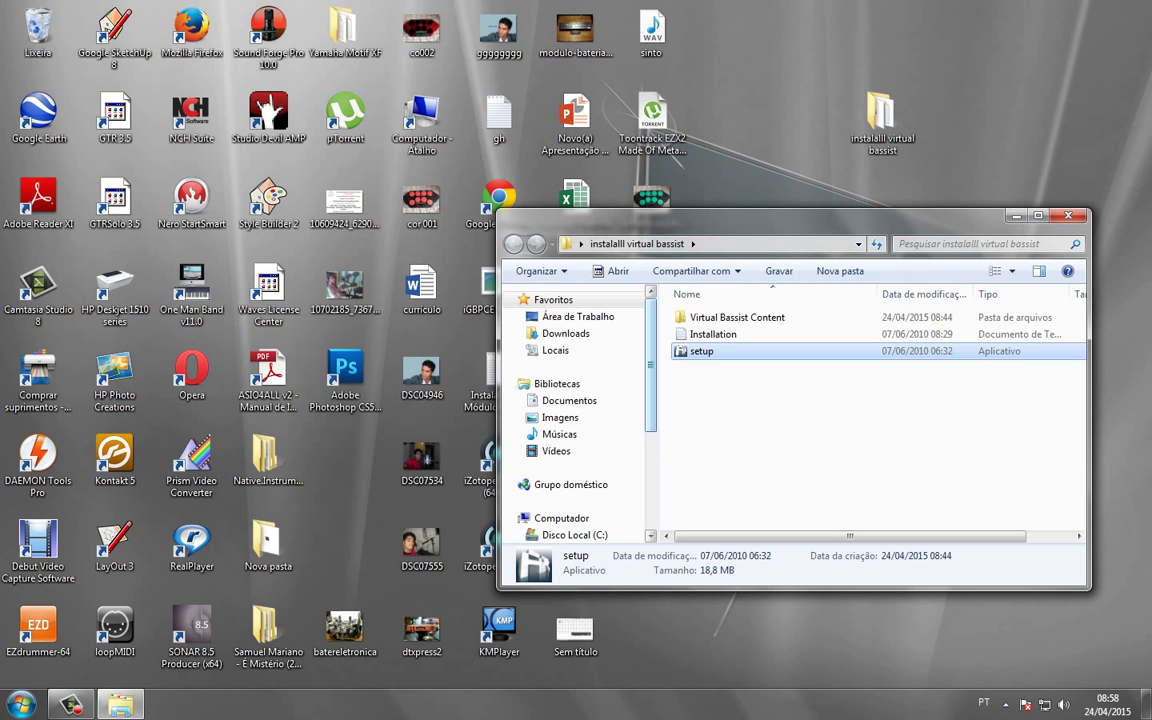
- Launch Virtual Bassist and leave its dialog for locating the Virtual Bassist.dat file open
{"action": "left_click", "coordinate": [22, 704]}
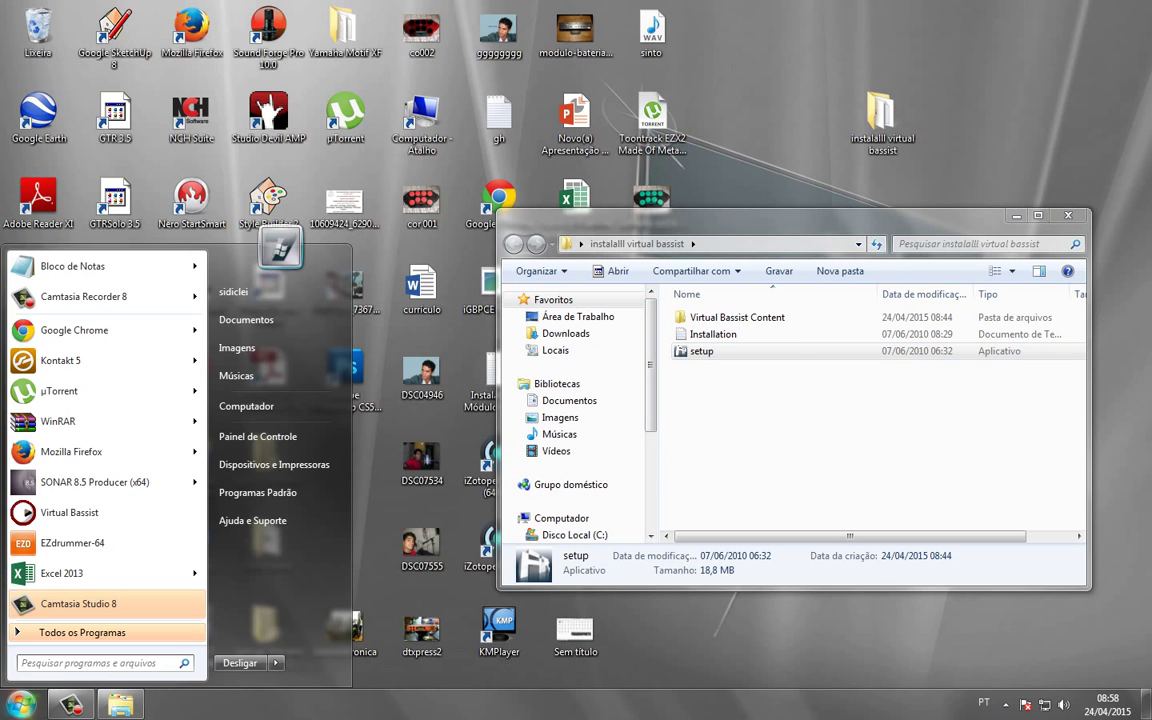
{"action": "left_click", "coordinate": [62, 518]}
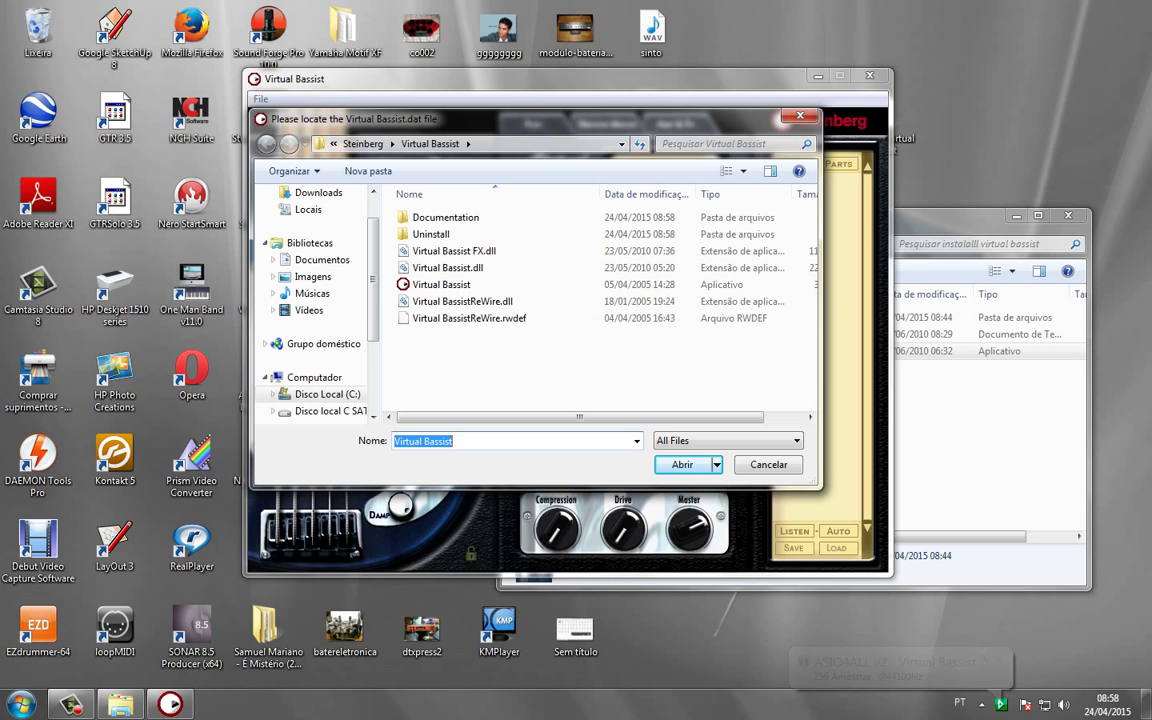
{"action": "left_click", "coordinate": [70, 704]}
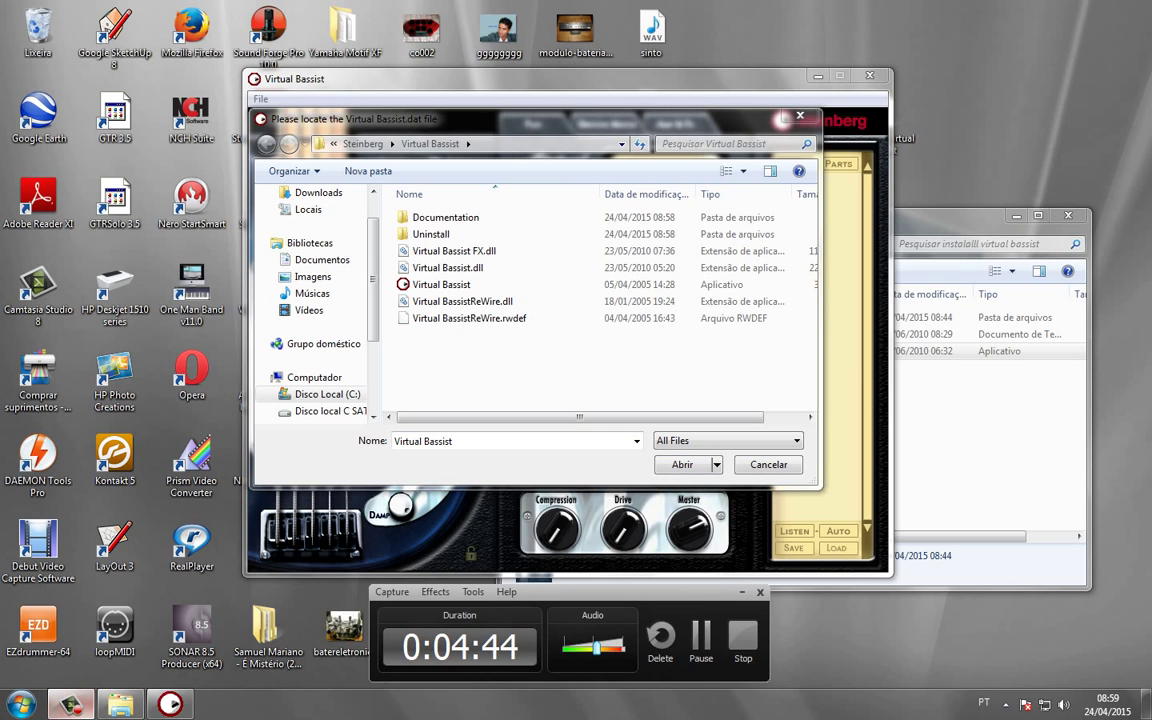
{"action": "left_click", "coordinate": [742, 592]}
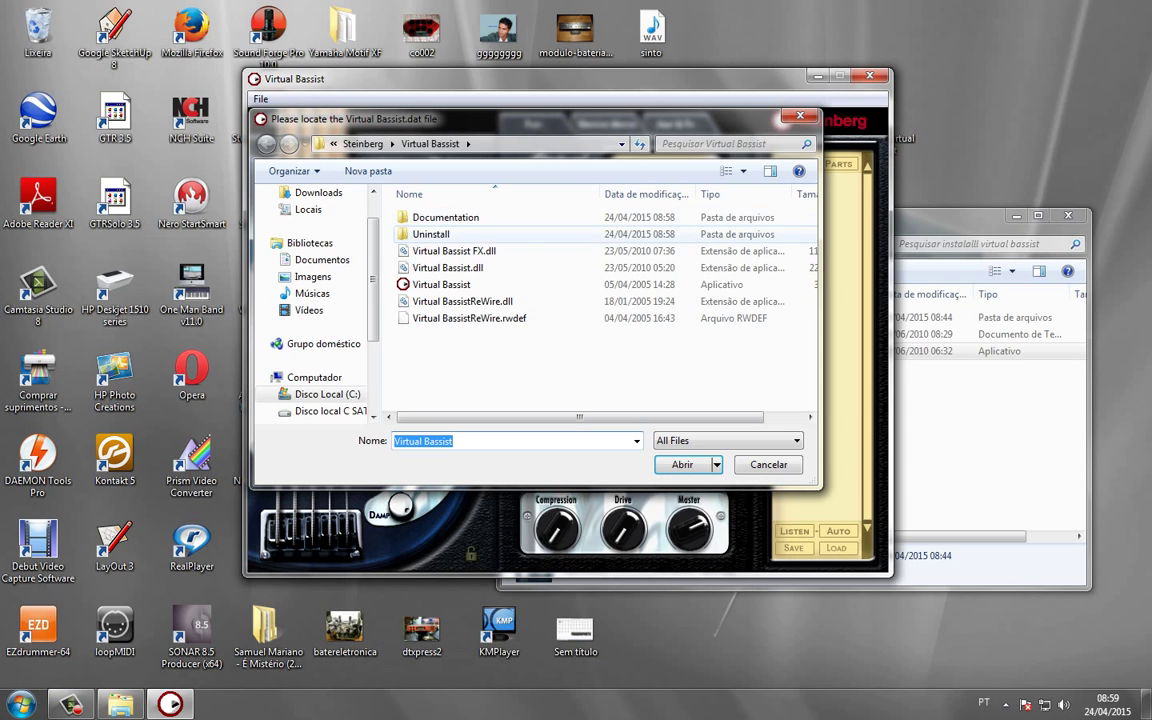
- Move the file dialog aside, check the Virtual Bassist file inside the installer's Virtual Bassist Content folder, and close the folder window
{"action": "left_click_drag", "start_coordinate": [500, 118], "coordinate": [269, 133]}
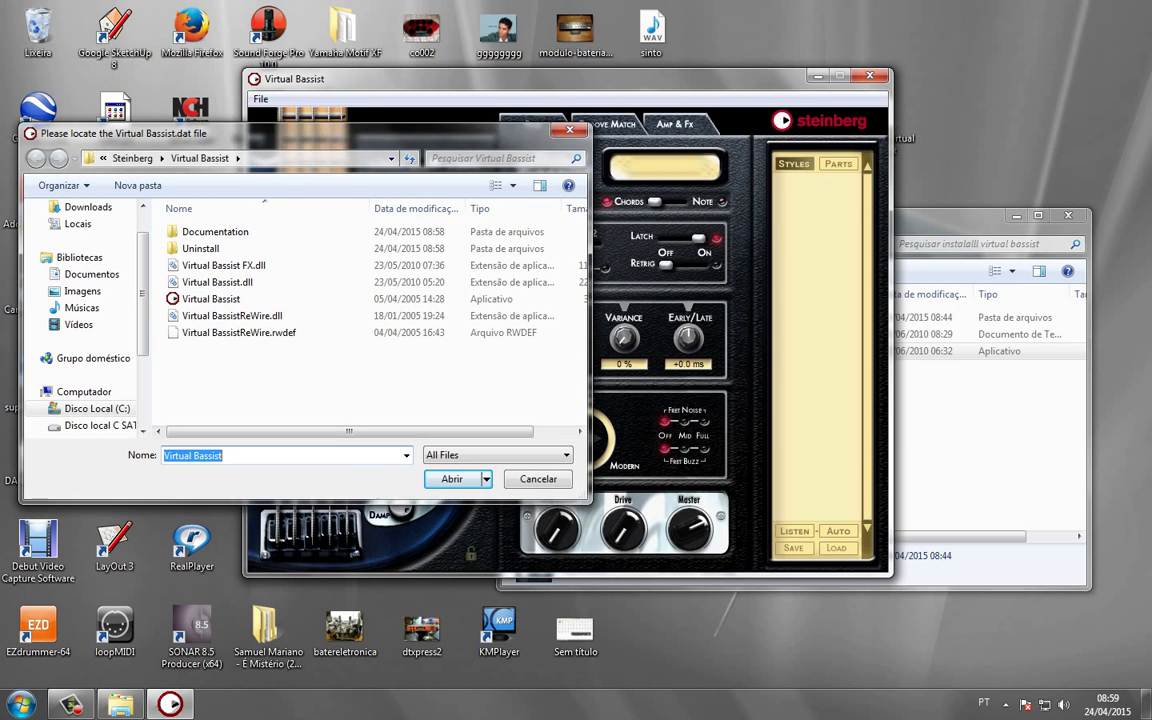
{"action": "left_click_drag", "start_coordinate": [950, 217], "coordinate": [931, 149]}
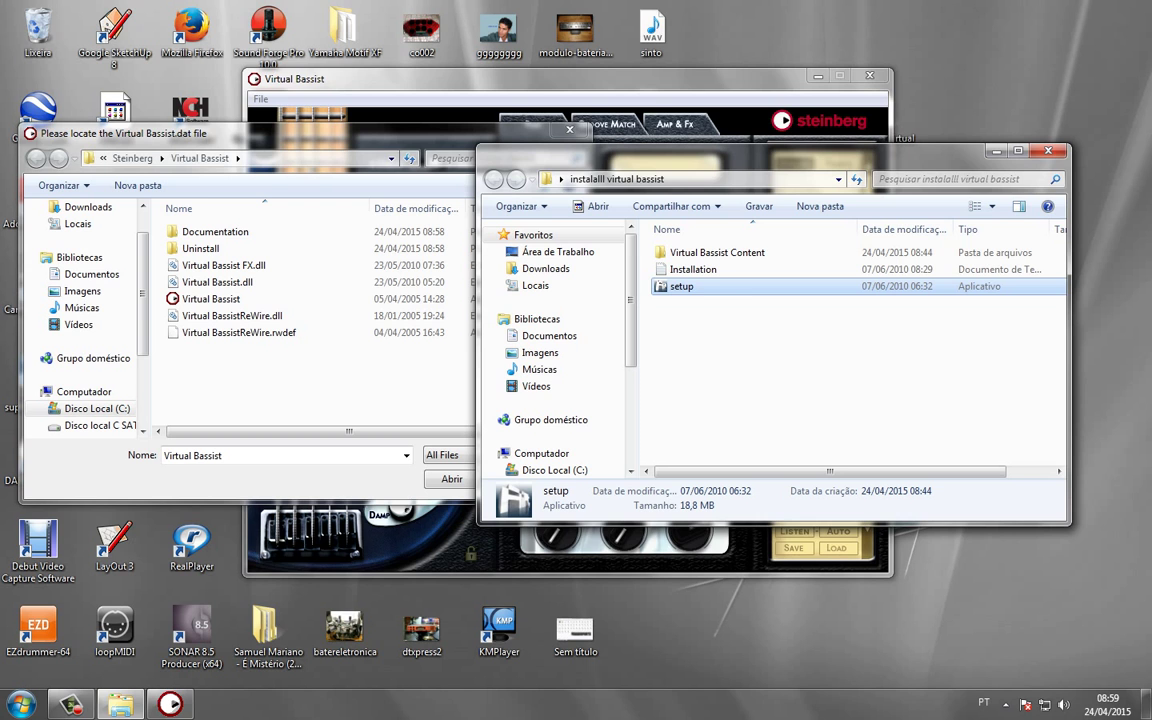
{"action": "left_click_drag", "start_coordinate": [931, 150], "coordinate": [771, 125]}
{"action": "double_click", "coordinate": [556, 228]}
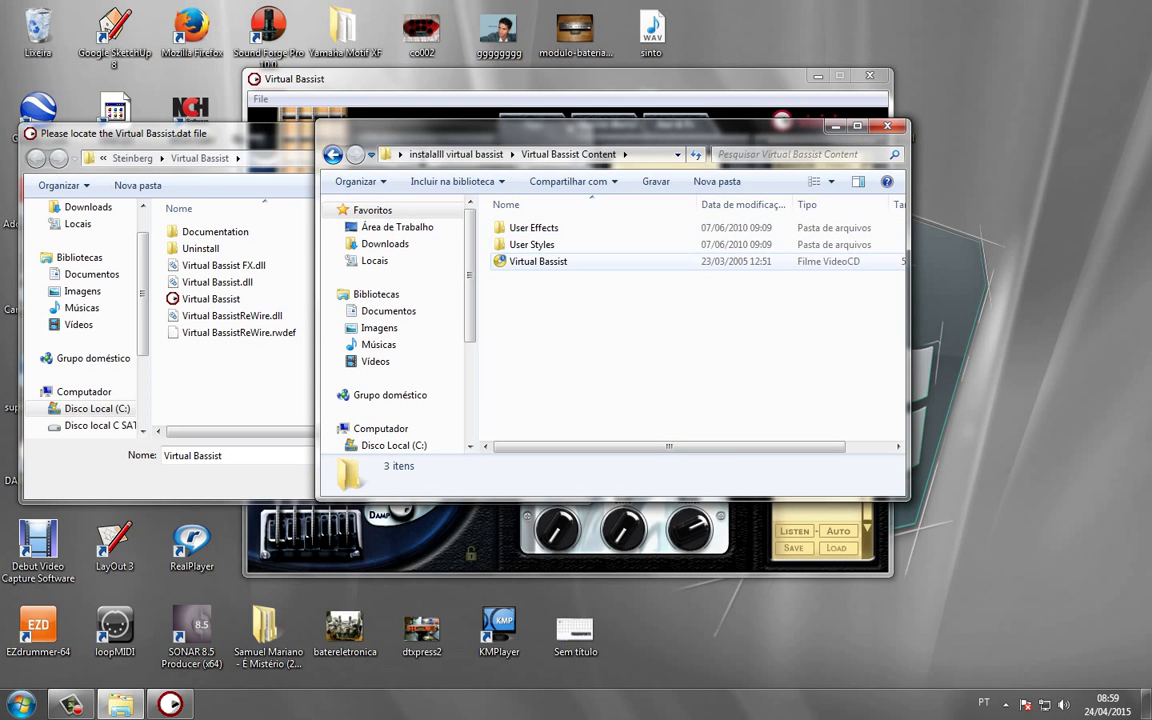
{"action": "left_click", "coordinate": [540, 262]}
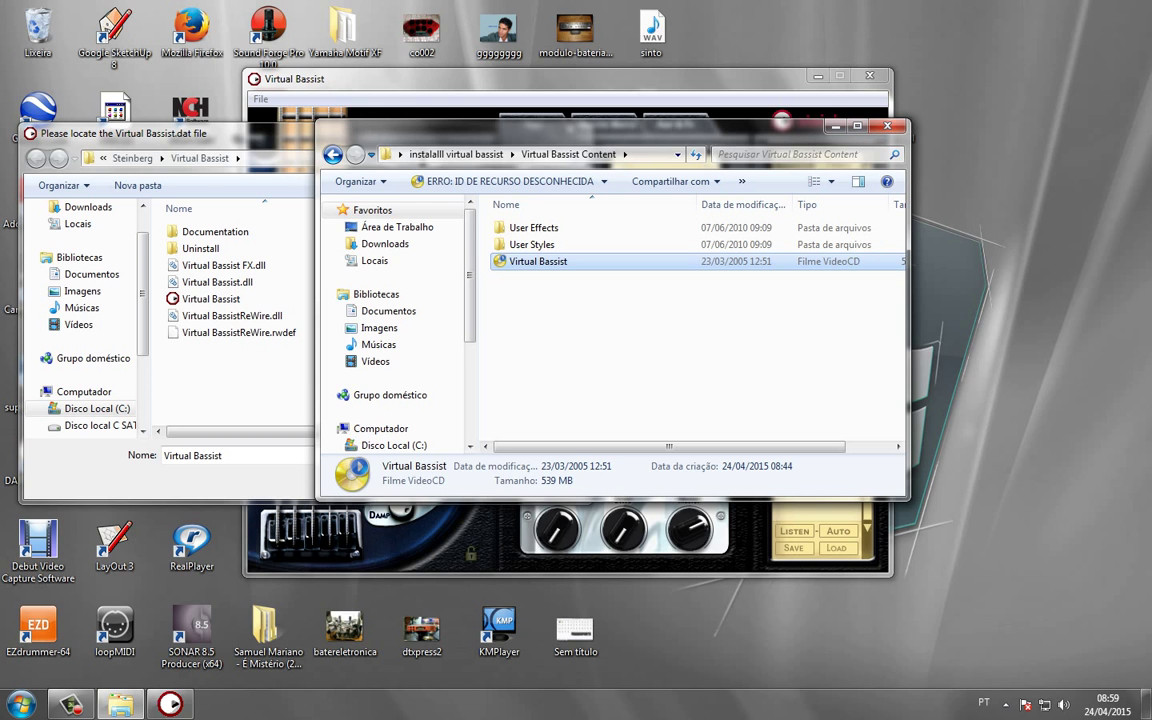
{"action": "left_click", "coordinate": [887, 126]}
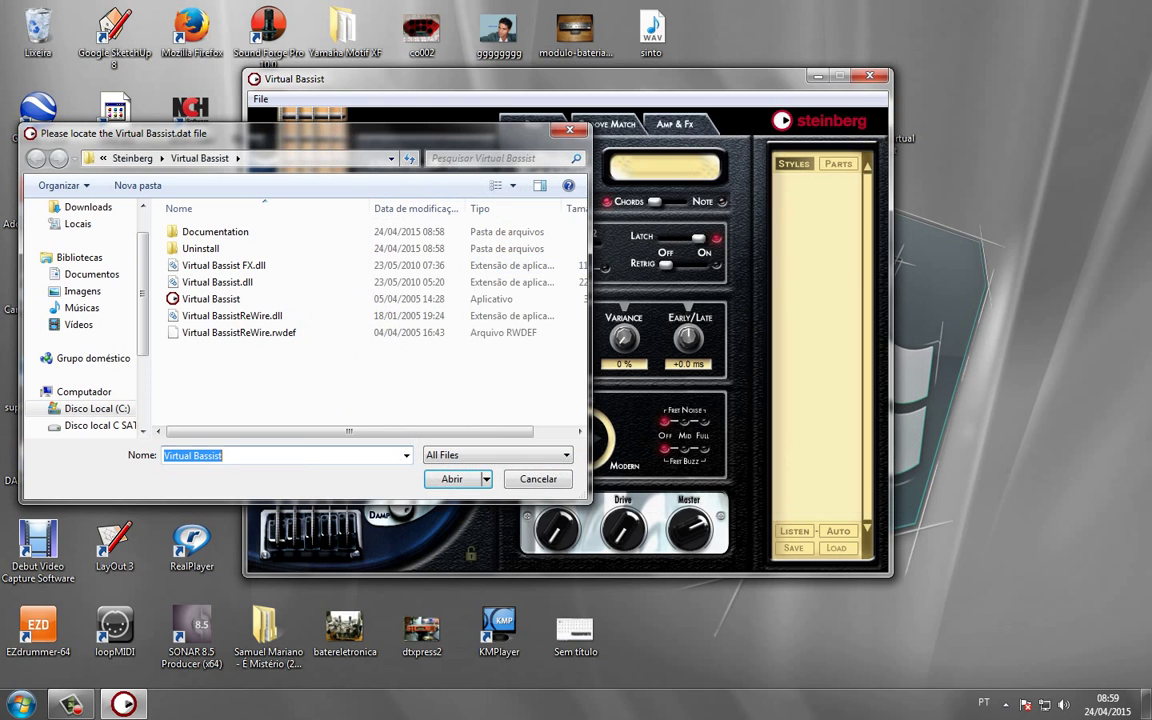
- Load the Virtual Bassist content file from the Virtual Bassist Content folder inside the desktop's "instalalll virtual bassist" folder
{"action": "left_click_drag", "start_coordinate": [350, 133], "coordinate": [594, 127]}
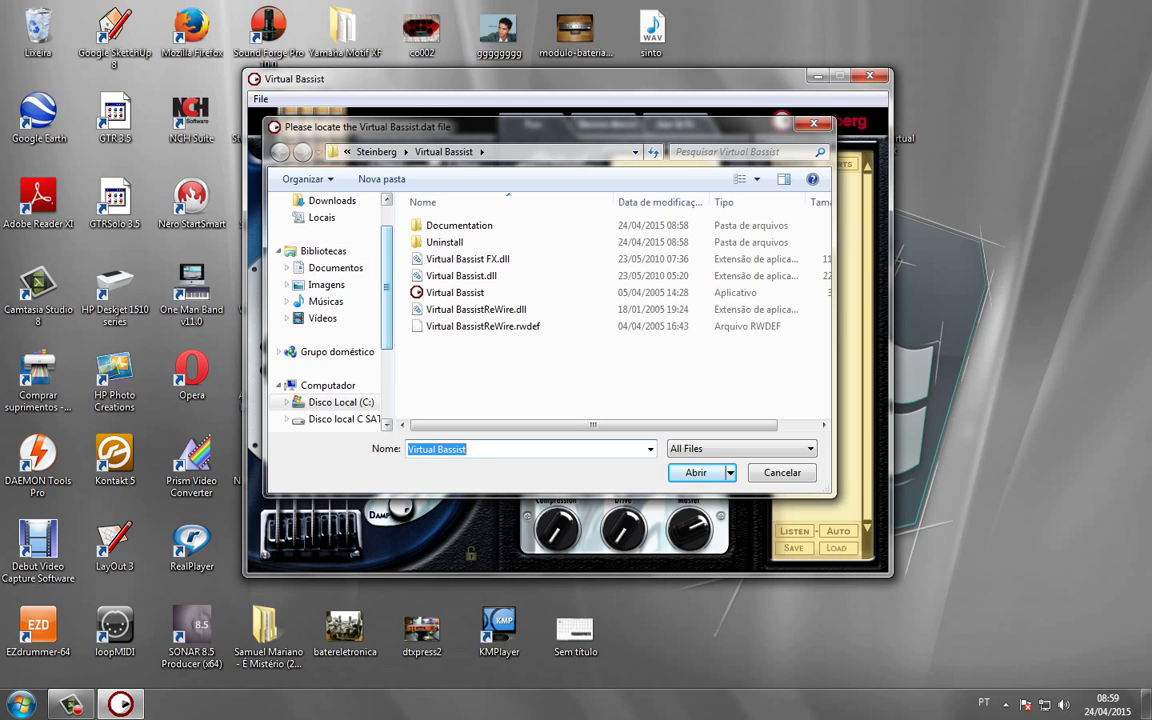
{"action": "scroll", "coordinate": [330, 300], "scroll_direction": "up", "scroll_amount": 2}
{"action": "left_click", "coordinate": [340, 224]}
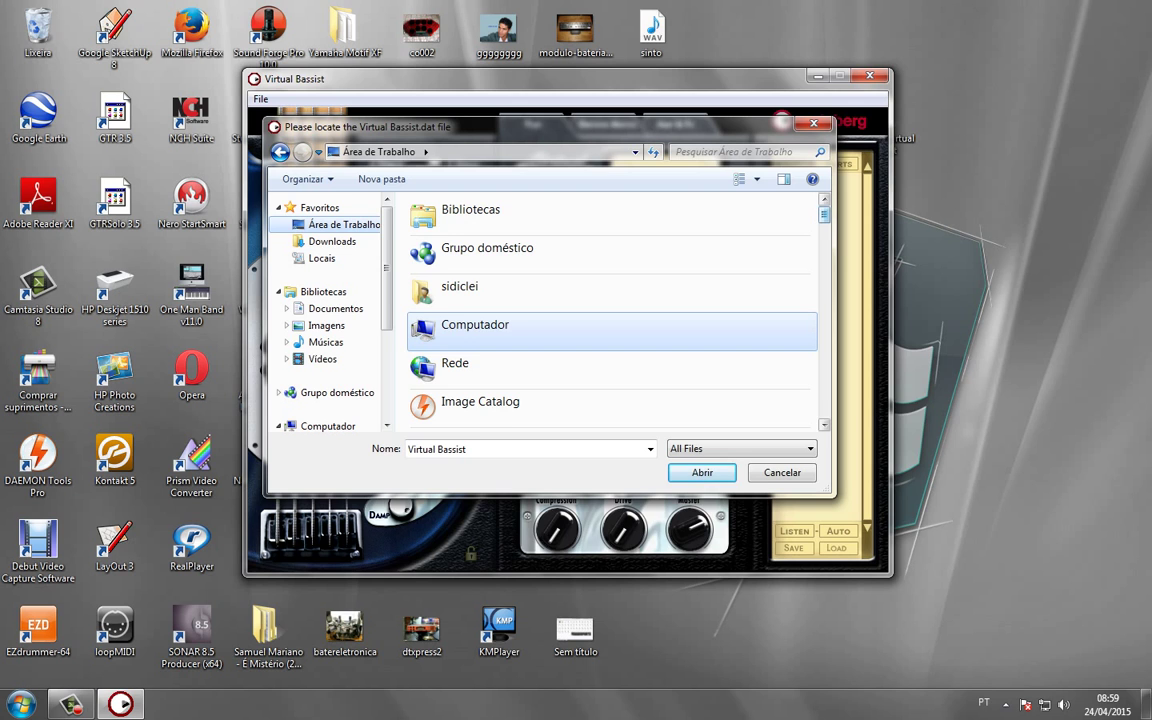
{"action": "scroll", "coordinate": [660, 205], "scroll_direction": "down", "scroll_amount": 1}
{"action": "scroll", "coordinate": [660, 210], "scroll_direction": "down", "scroll_amount": 10}
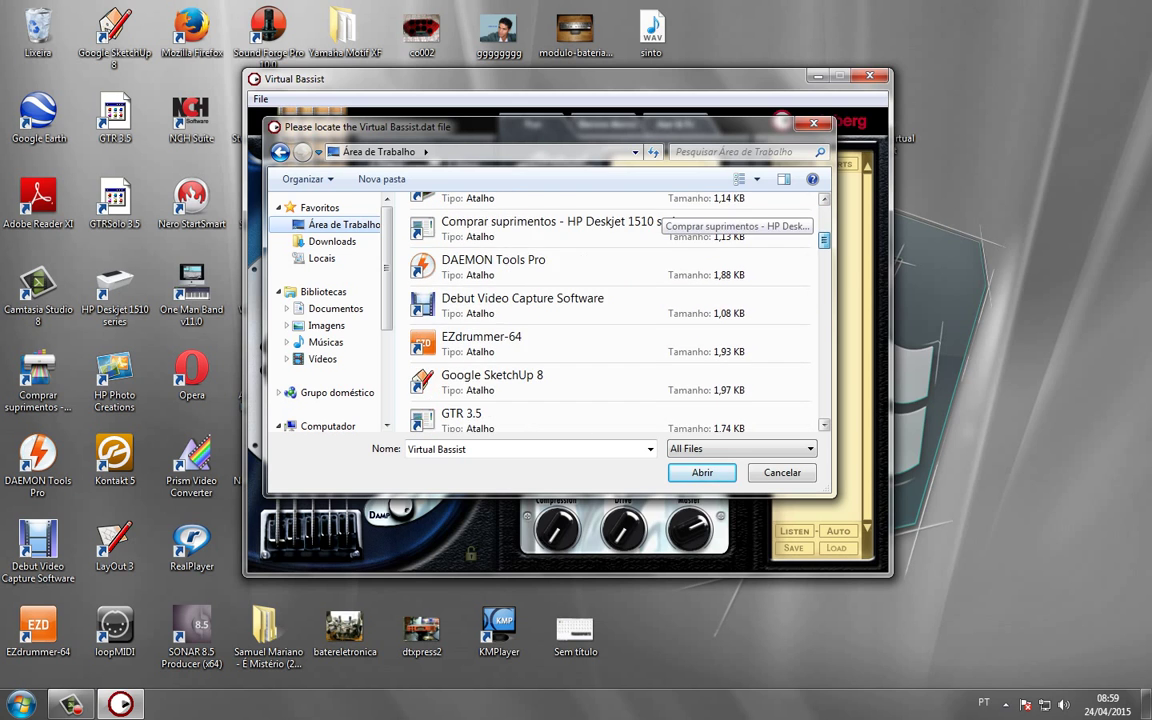
{"action": "scroll", "coordinate": [660, 210], "scroll_direction": "down", "scroll_amount": 5}
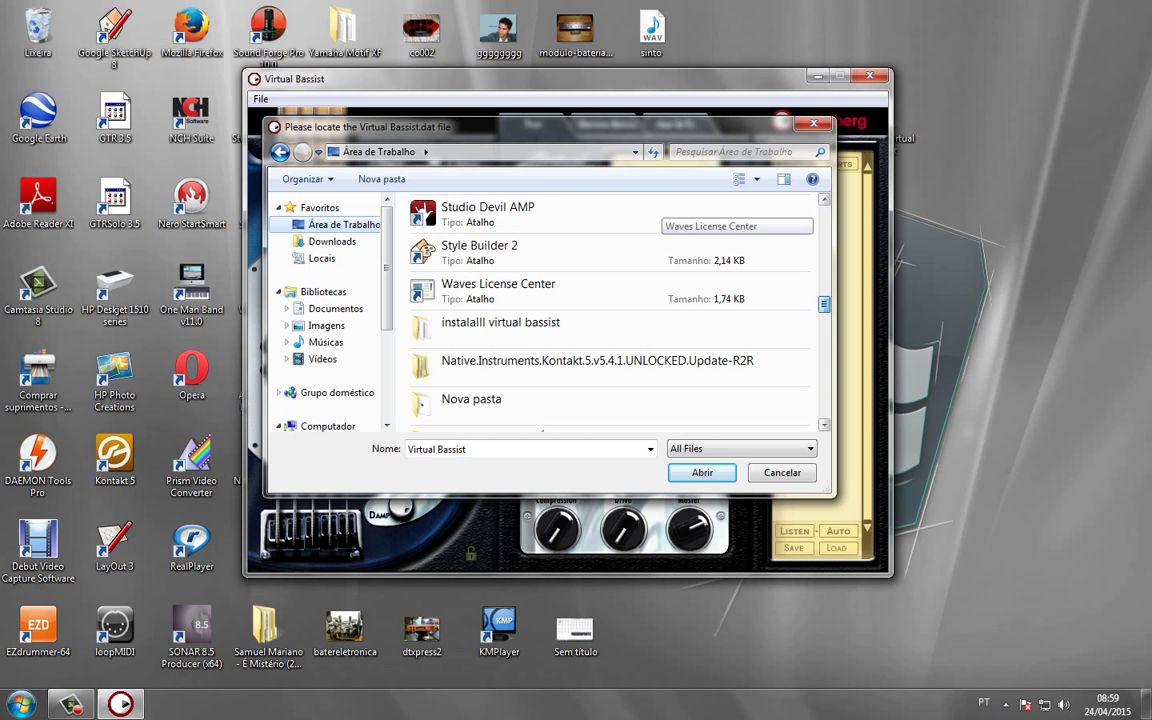
{"action": "double_click", "coordinate": [500, 324]}
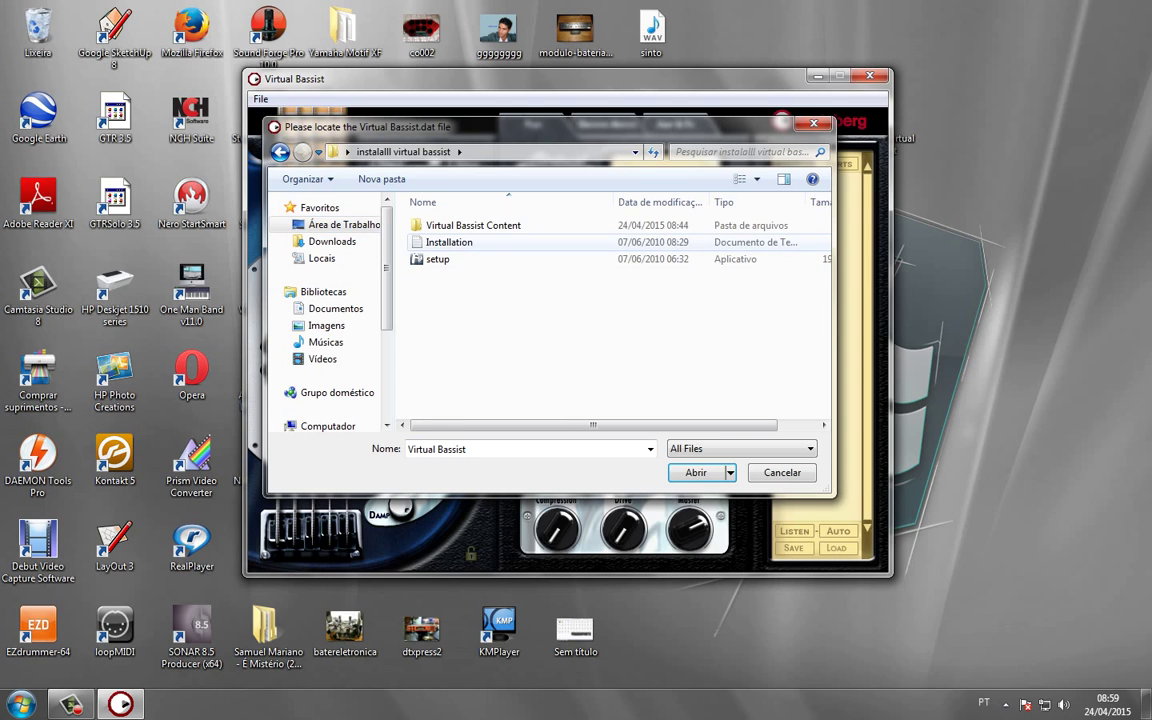
{"action": "double_click", "coordinate": [482, 226]}
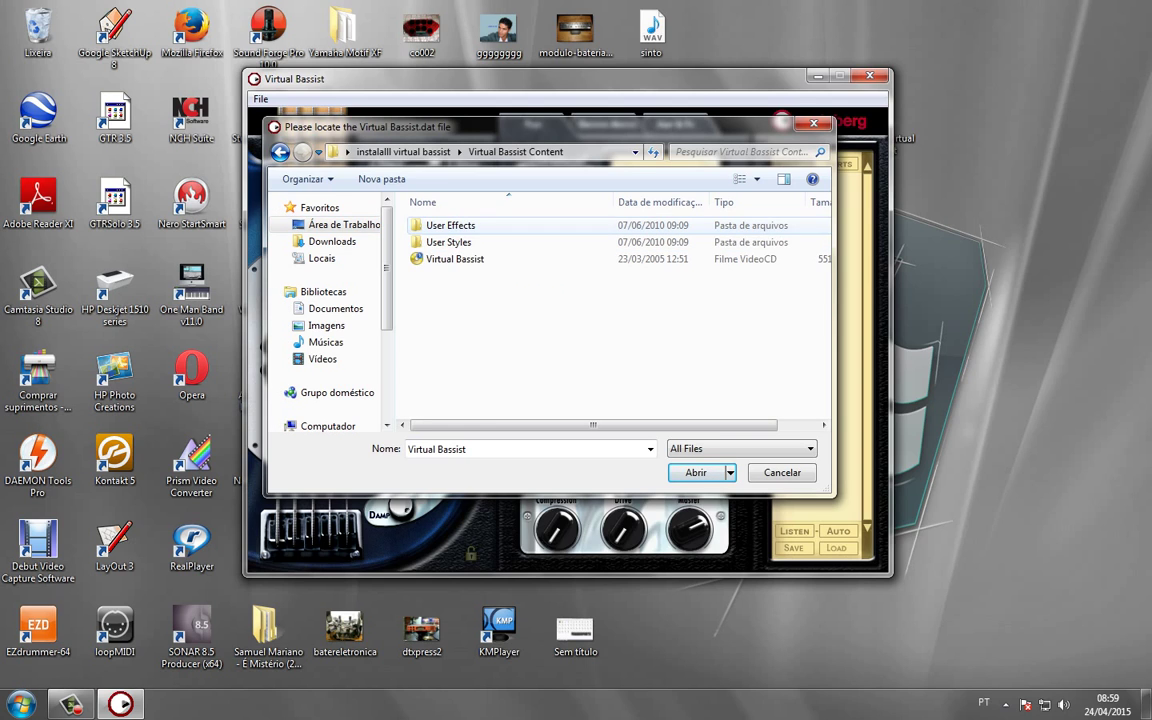
{"action": "left_click", "coordinate": [482, 259]}
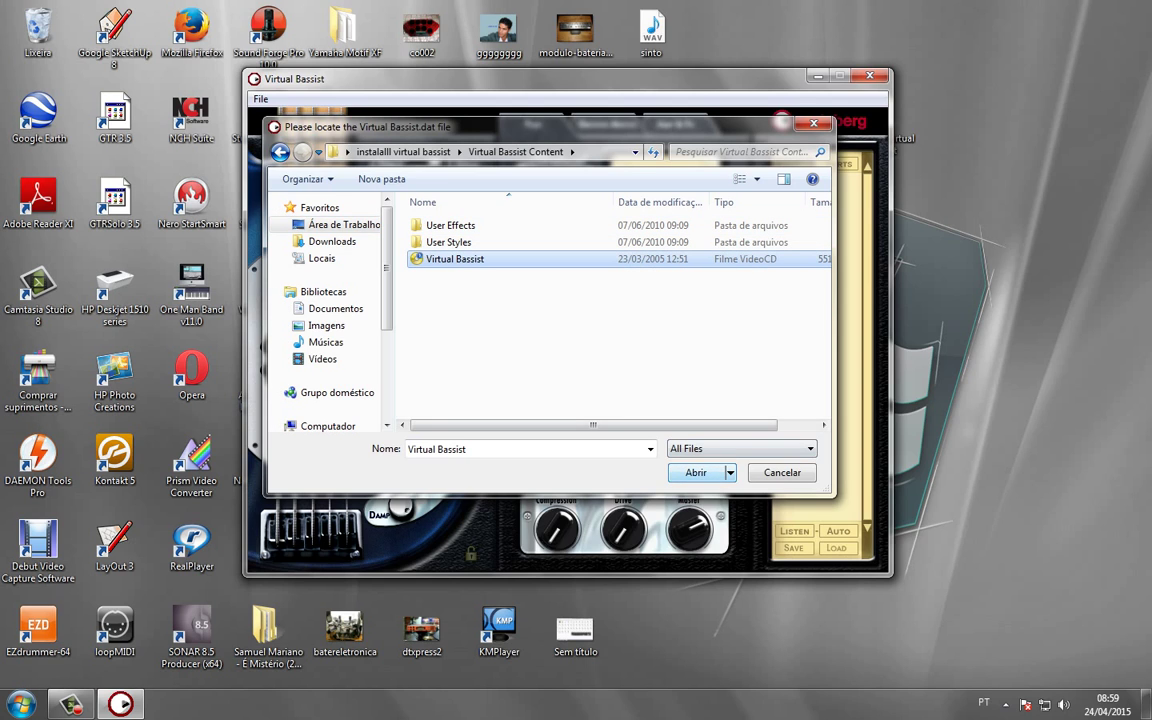
{"action": "left_click", "coordinate": [696, 473]}
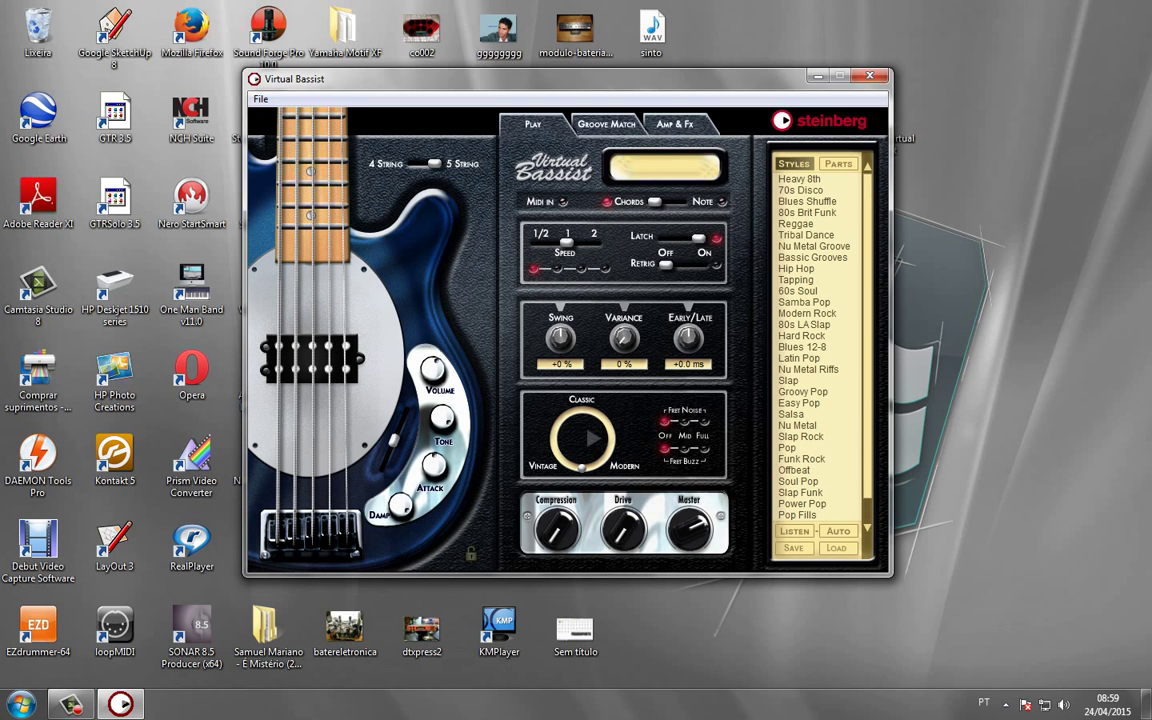
- Look through the styles list and the Groove Match and Amp & Fx pages, and return to the Play page
{"action": "scroll", "coordinate": [822, 340], "scroll_direction": "down", "scroll_amount": 1}
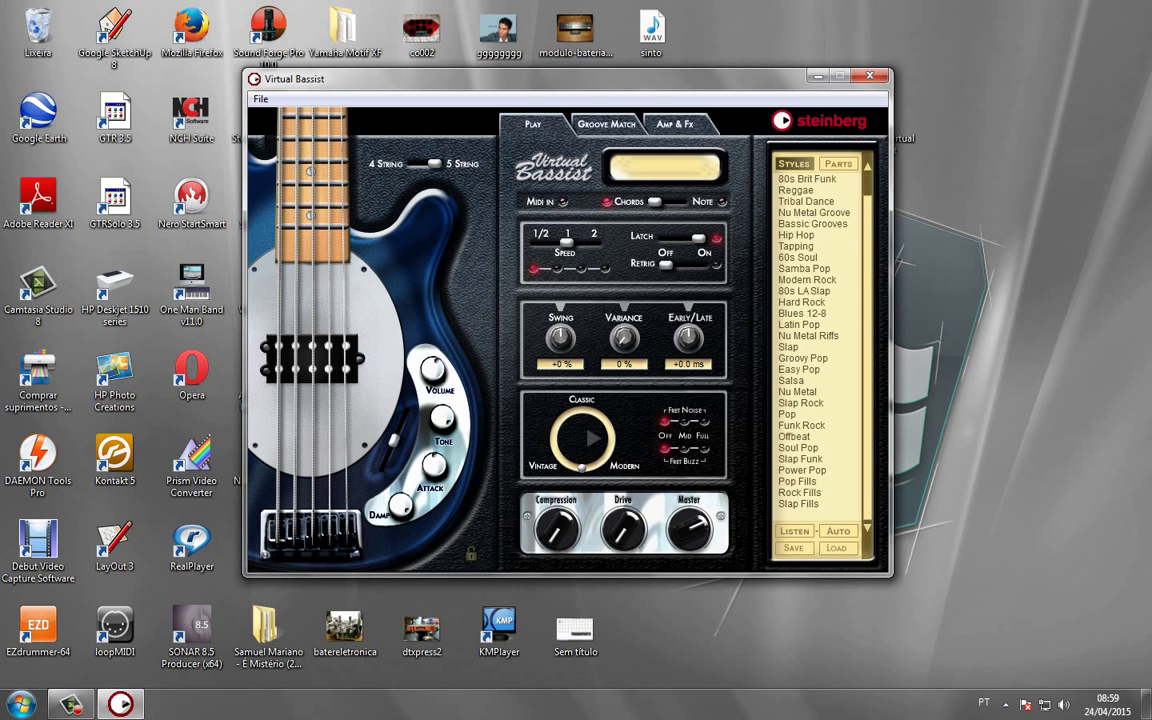
{"action": "left_click", "coordinate": [606, 124]}
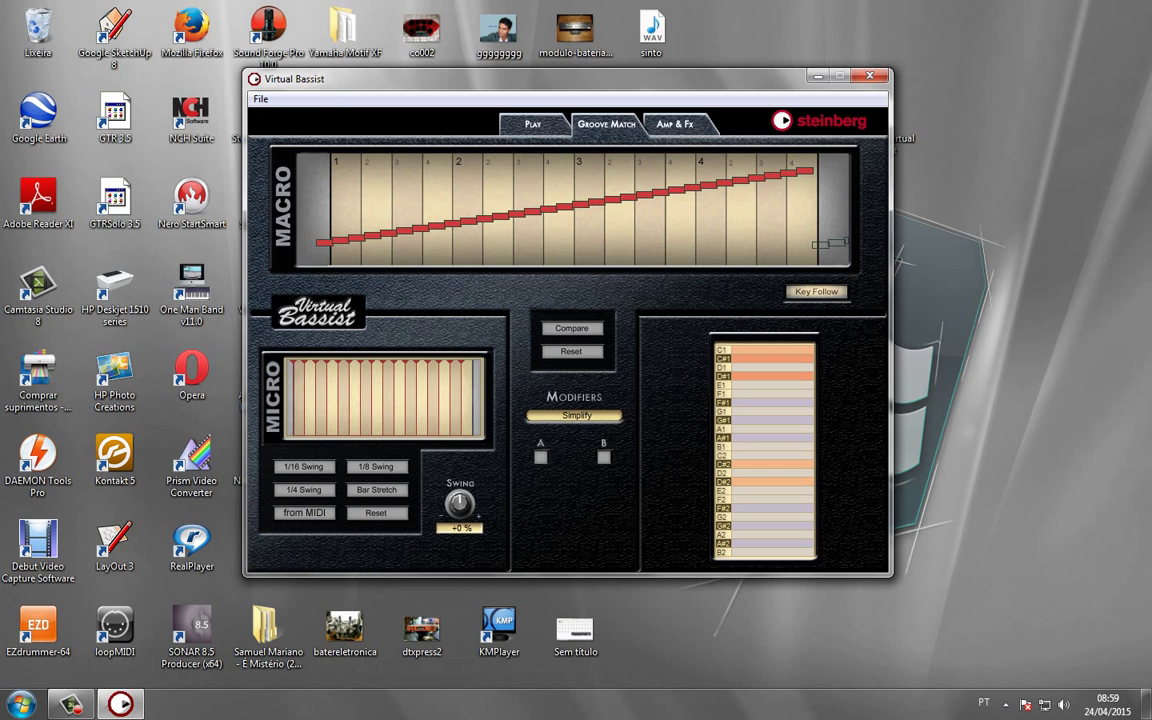
{"action": "left_click", "coordinate": [675, 124]}
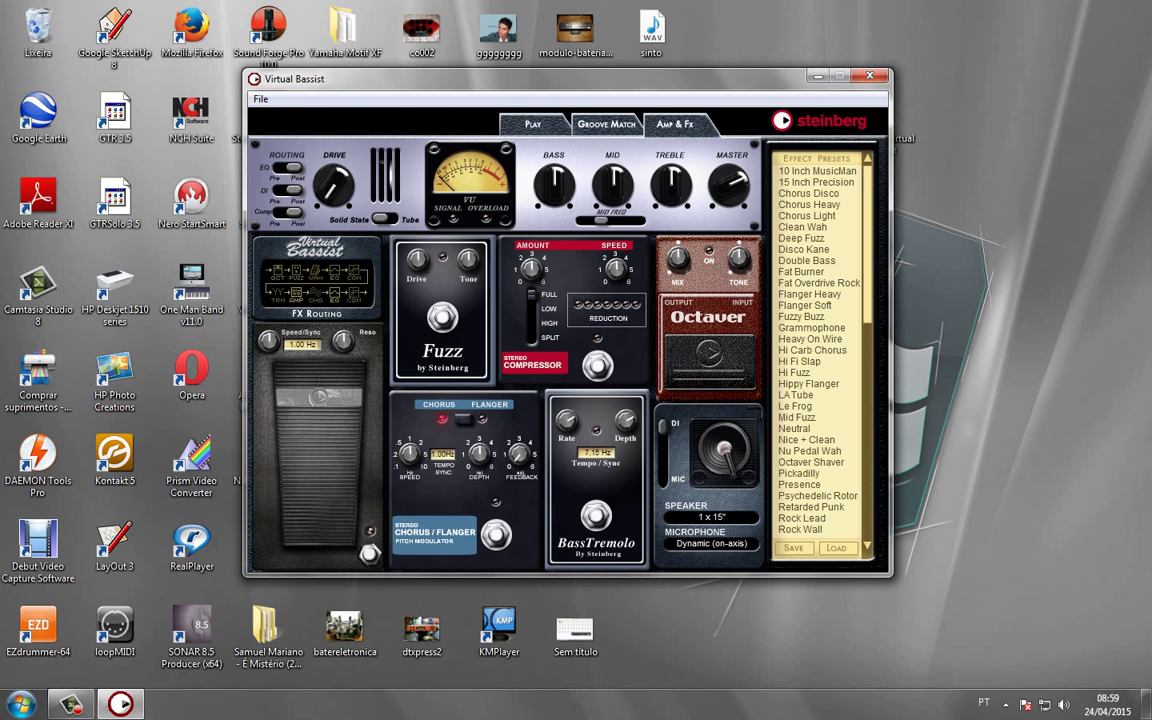
{"action": "left_click", "coordinate": [606, 124]}
{"action": "left_click", "coordinate": [532, 124]}
- Try to load the Nu Metal Groove style and close the VSTiPlayer program
{"action": "double_click", "coordinate": [814, 213]}
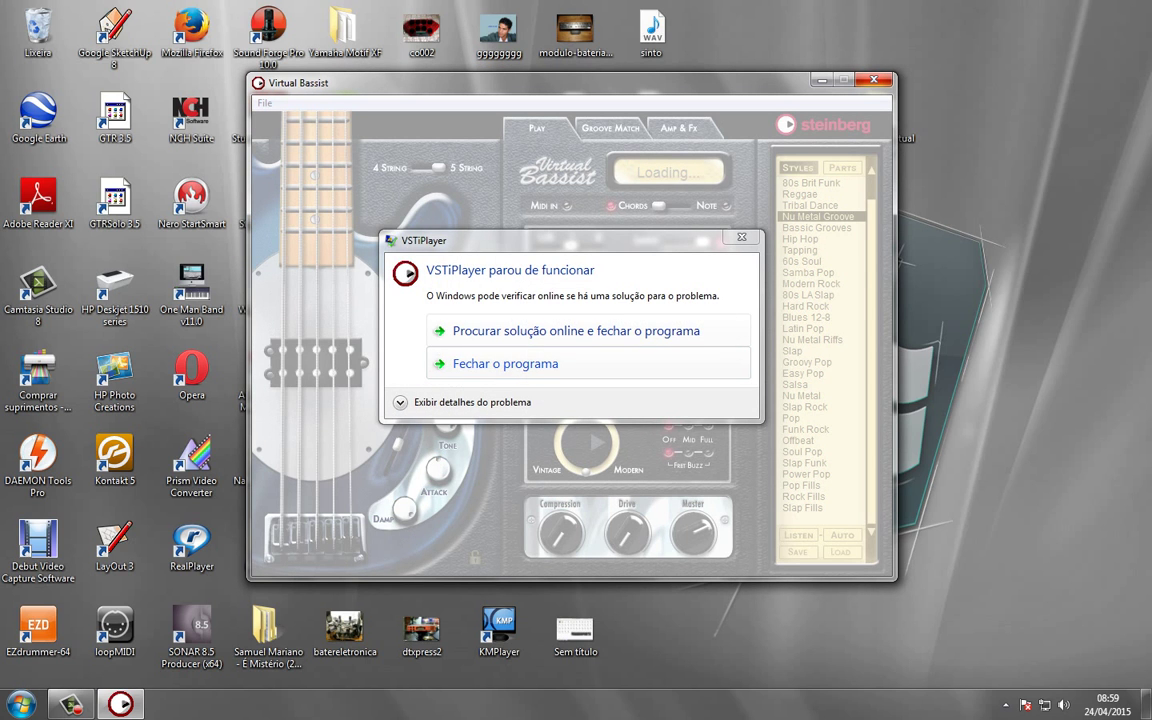
{"action": "left_click", "coordinate": [505, 364]}
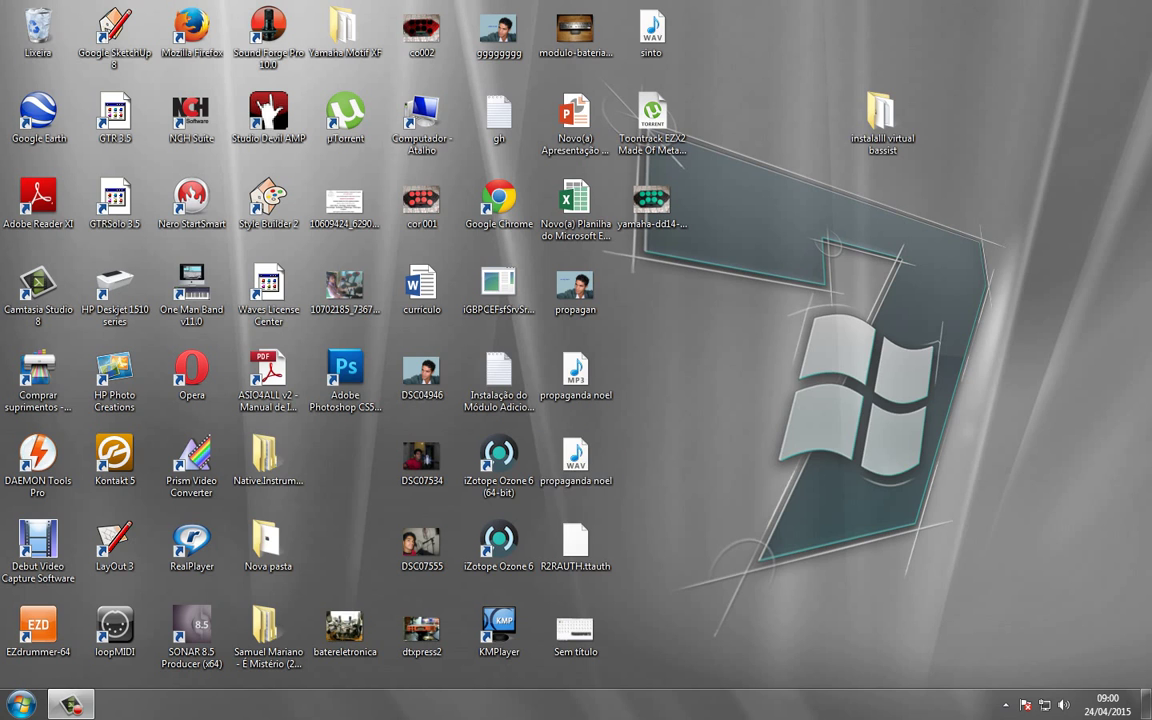
- Refresh the desktop and relaunch Virtual Bassist
{"action": "right_click", "coordinate": [745, 297]}
{"action": "left_click", "coordinate": [790, 342]}
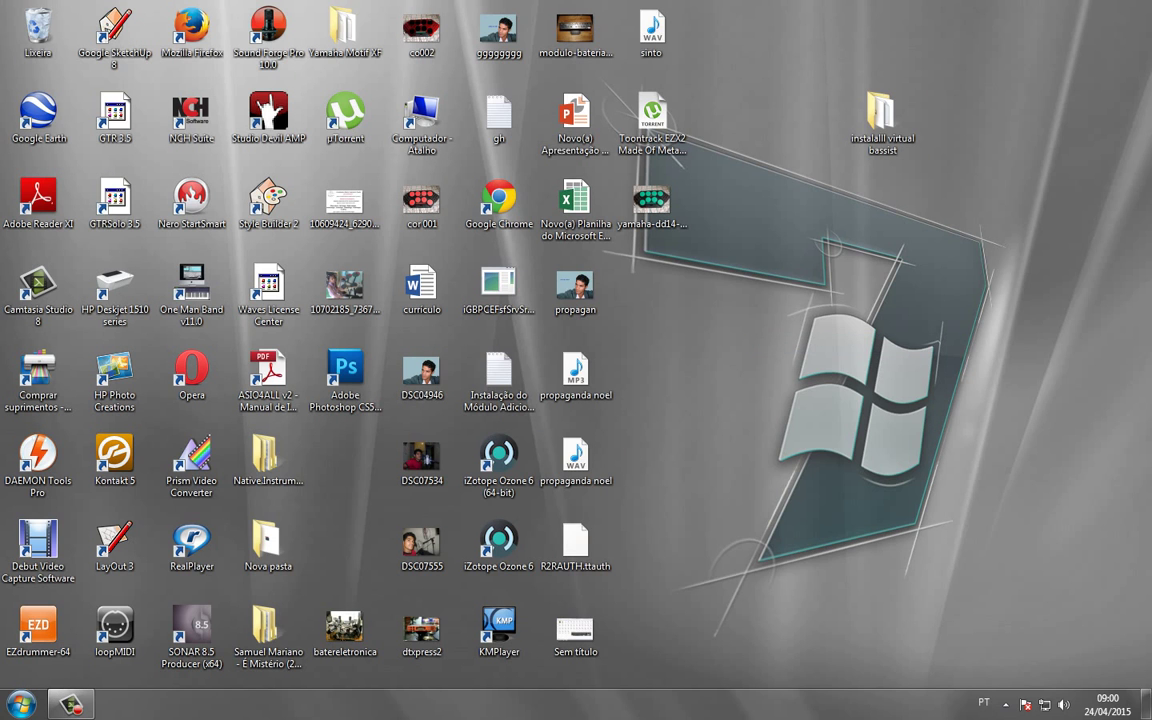
{"action": "right_click", "coordinate": [717, 299]}
{"action": "left_click", "coordinate": [770, 337]}
{"action": "left_click", "coordinate": [20, 704]}
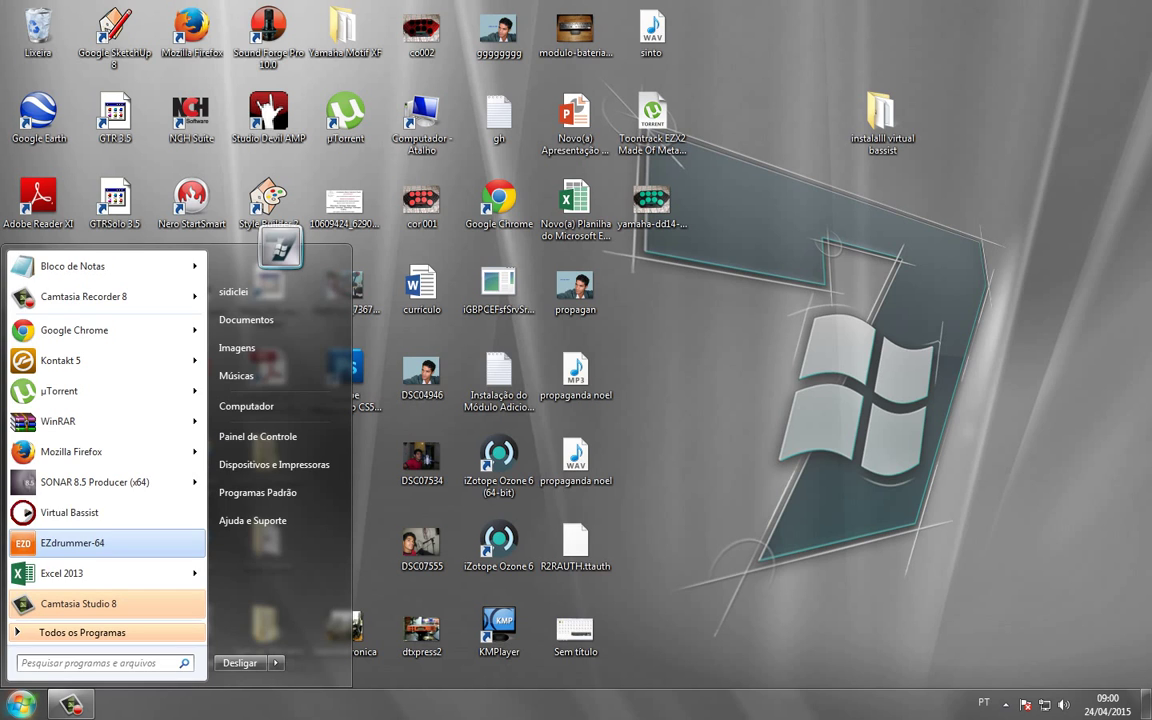
{"action": "left_click", "coordinate": [70, 512]}
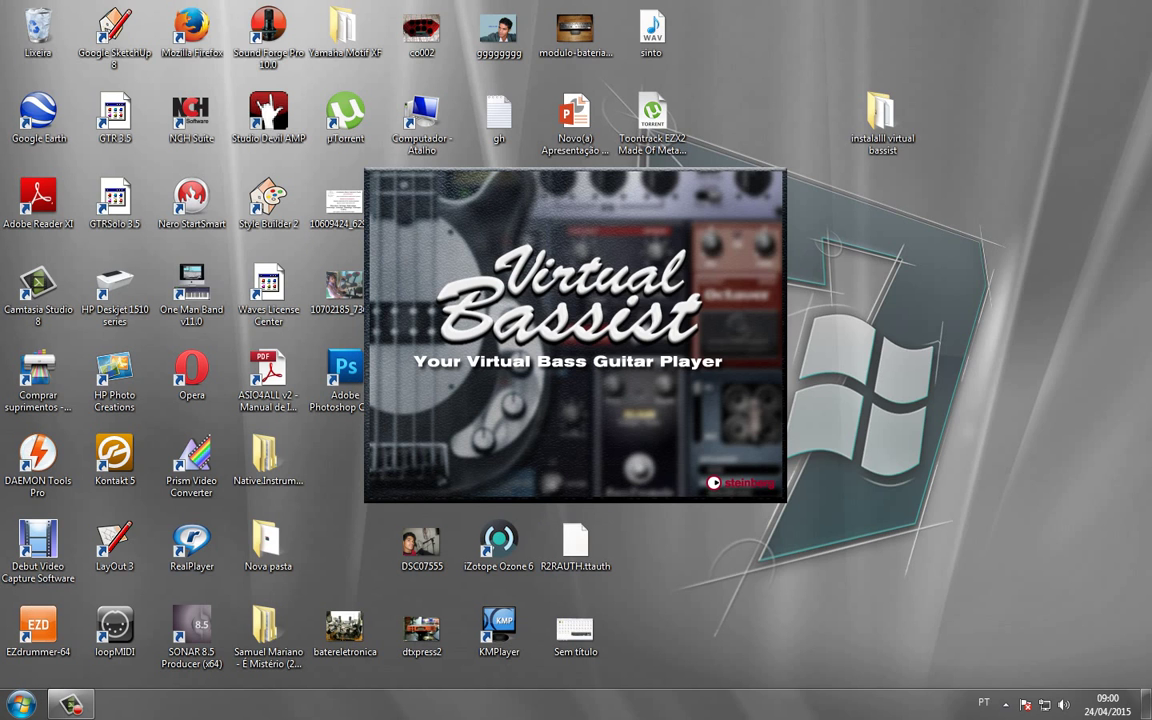